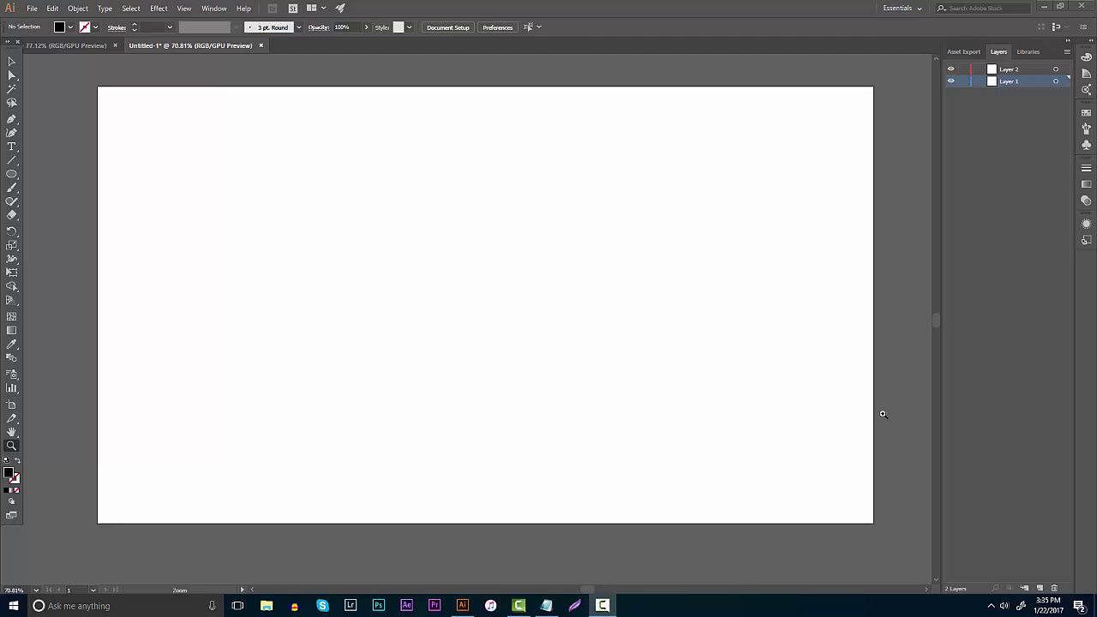
Step: Examine the finished circular logo on the pink artboard in the other open document, and return to the blank document
click(89, 47)
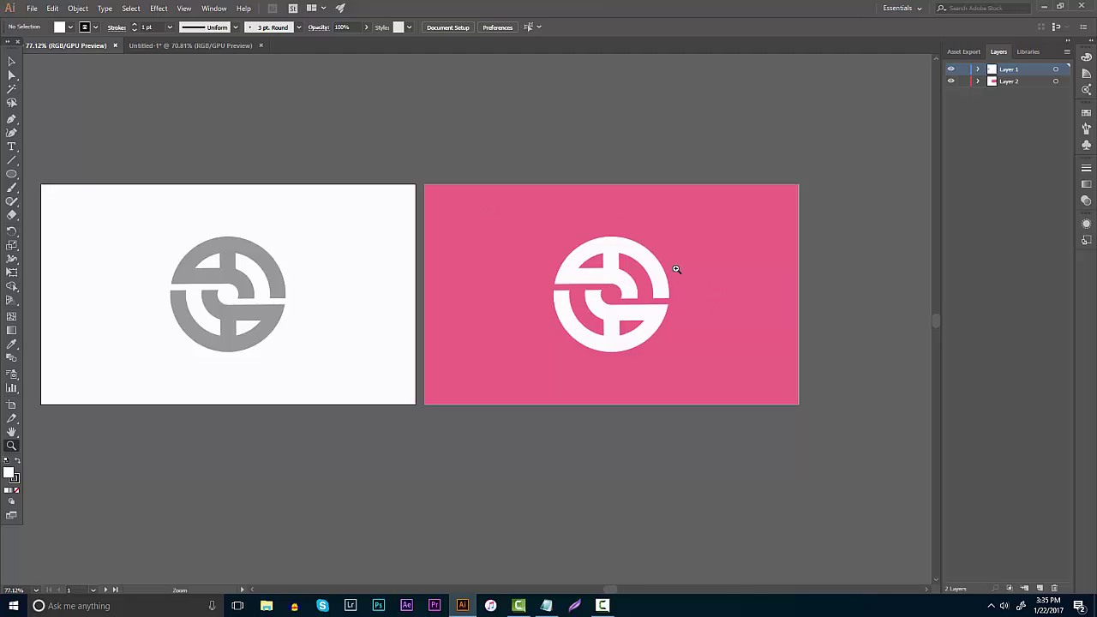
click(12, 61)
click(622, 282)
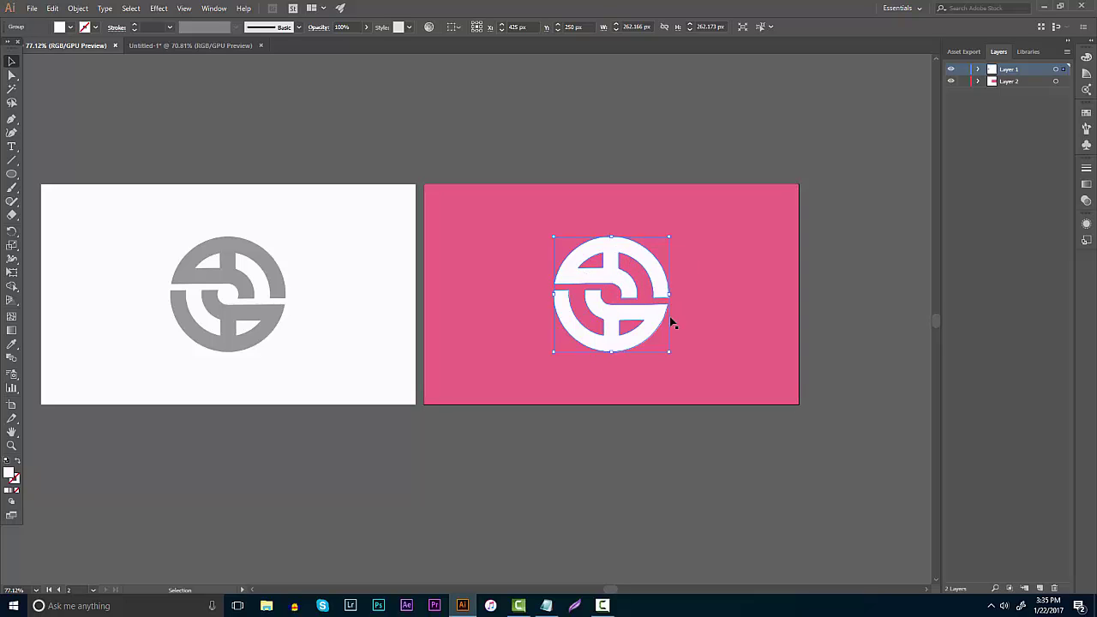
click(821, 331)
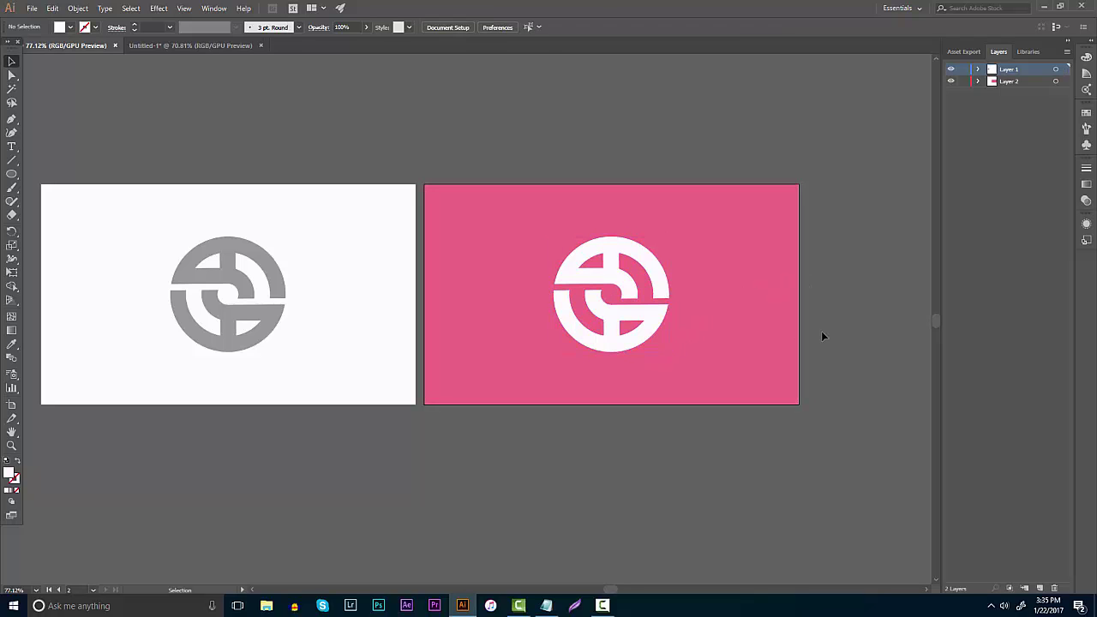
click(156, 48)
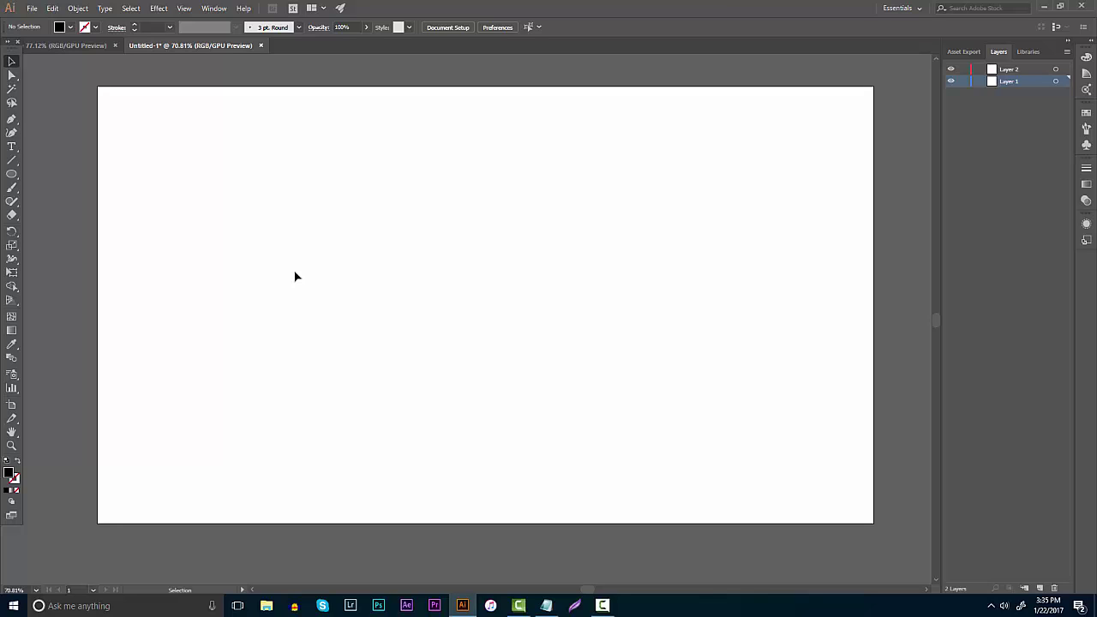
Step: Draw a black circle about 722 px in diameter and centre it on the artboard
click(11, 174)
drag(361, 206, 656, 498)
click(12, 62)
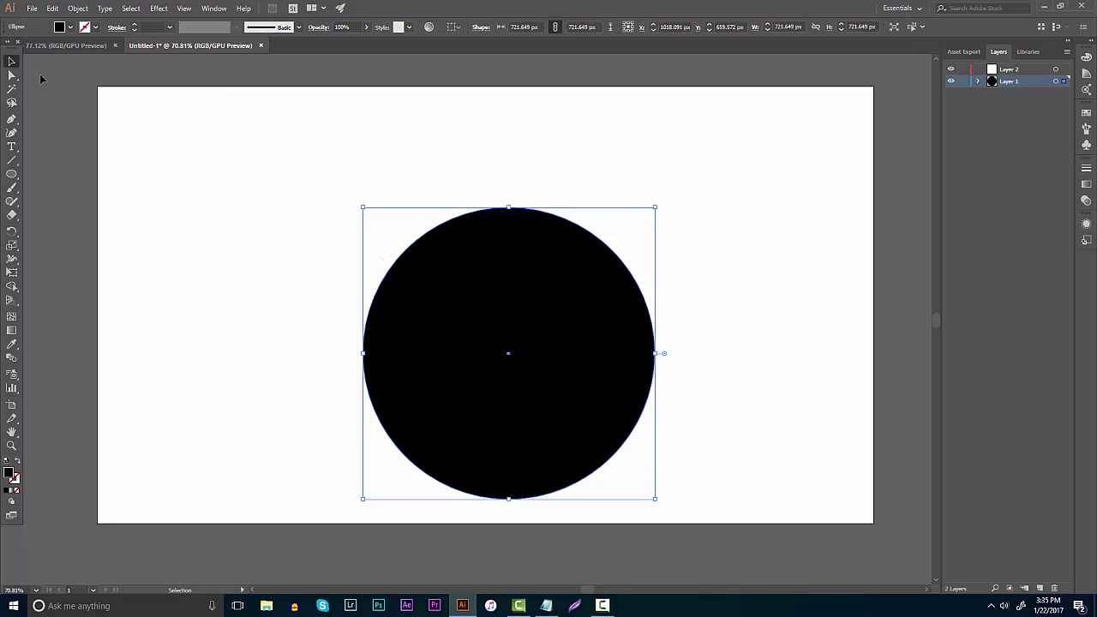
drag(538, 336, 513, 289)
click(658, 278)
drag(595, 280, 617, 232)
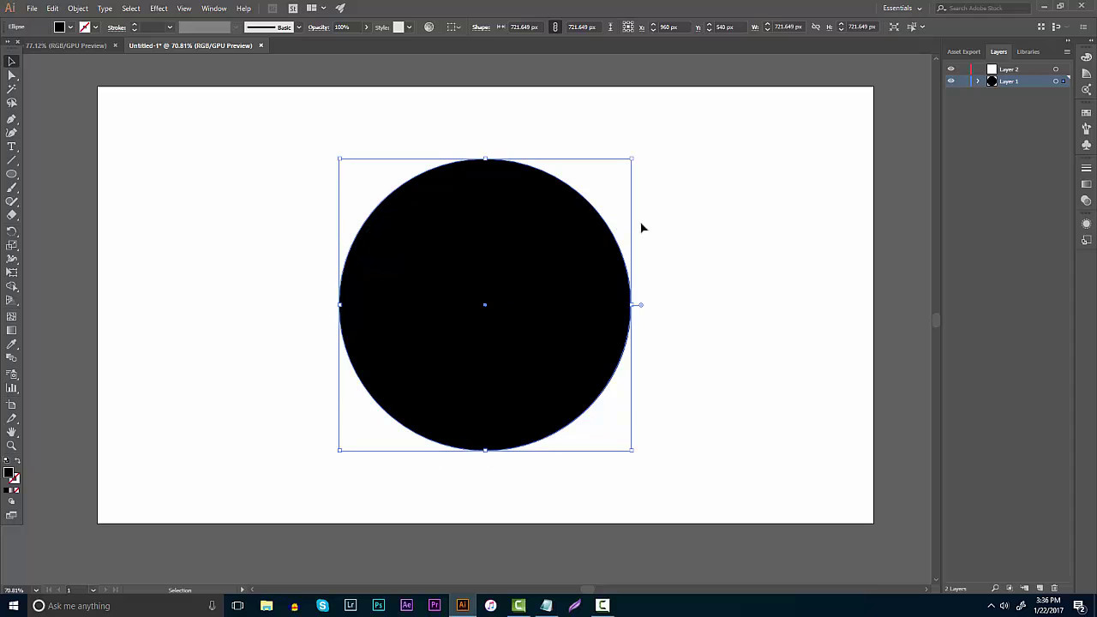
Step: Make a concentric copy of the circle about 425 px wide and cut it out with the Shape Builder to form a ring
drag(634, 159, 572, 202)
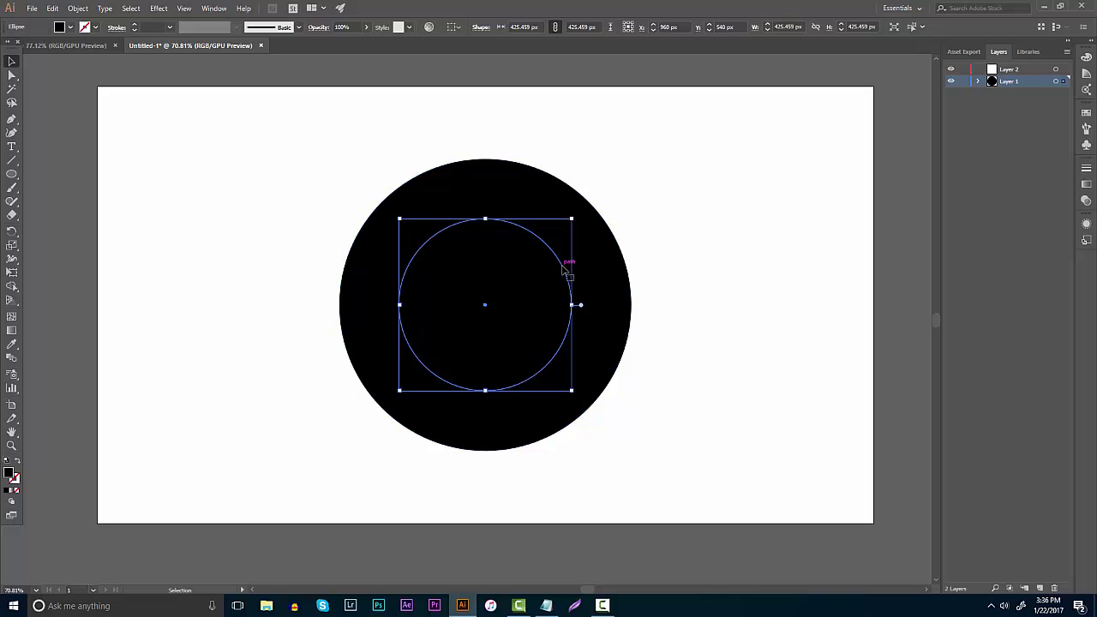
click(672, 211)
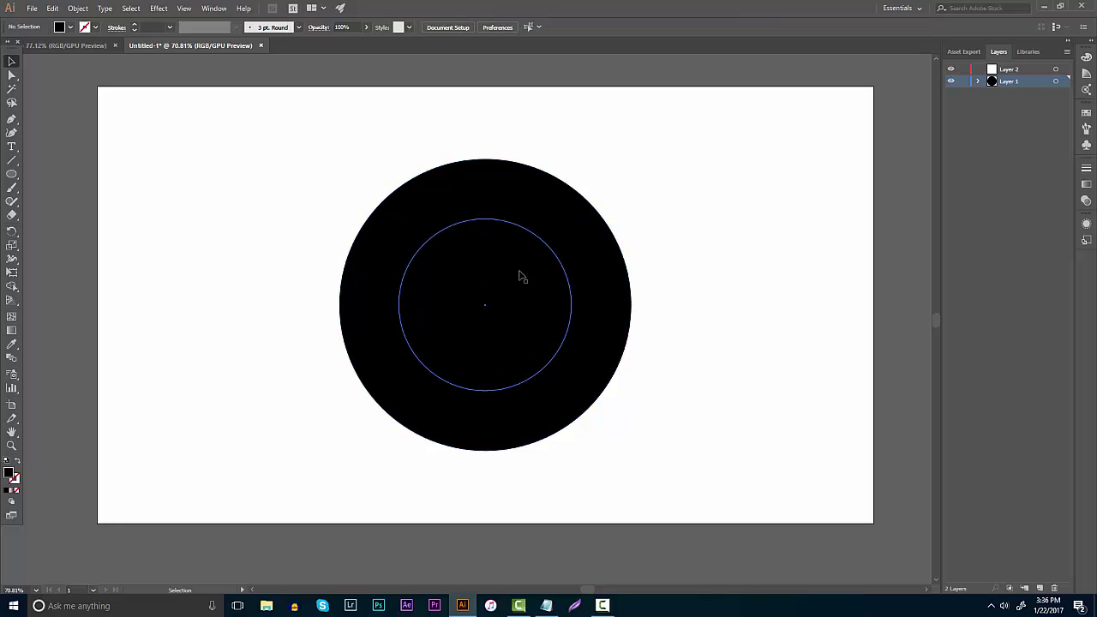
drag(756, 283, 345, 326)
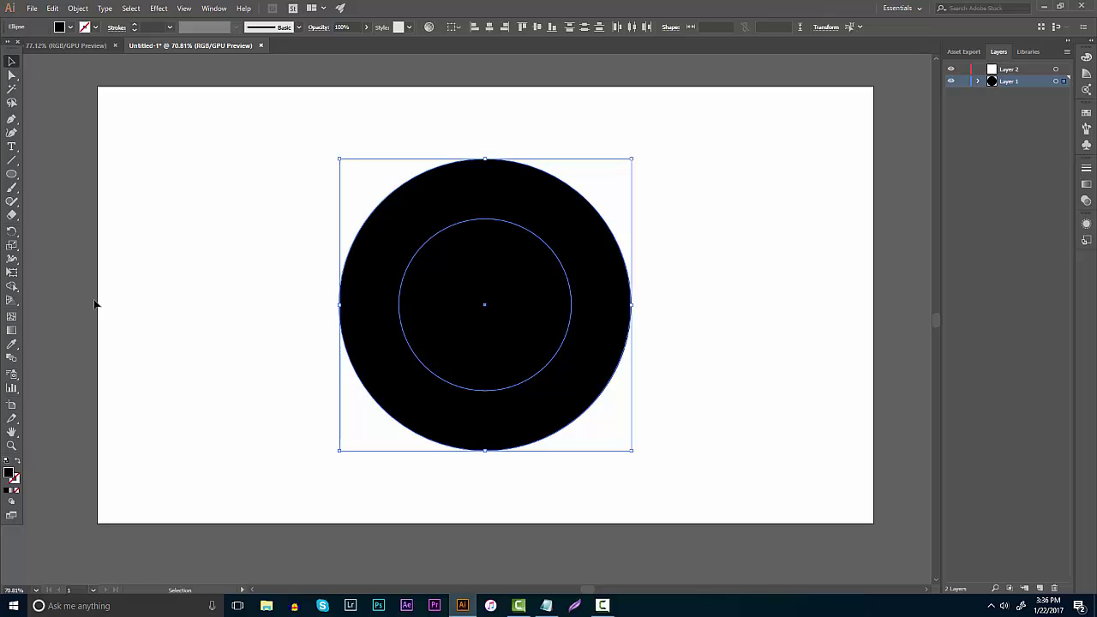
click(13, 289)
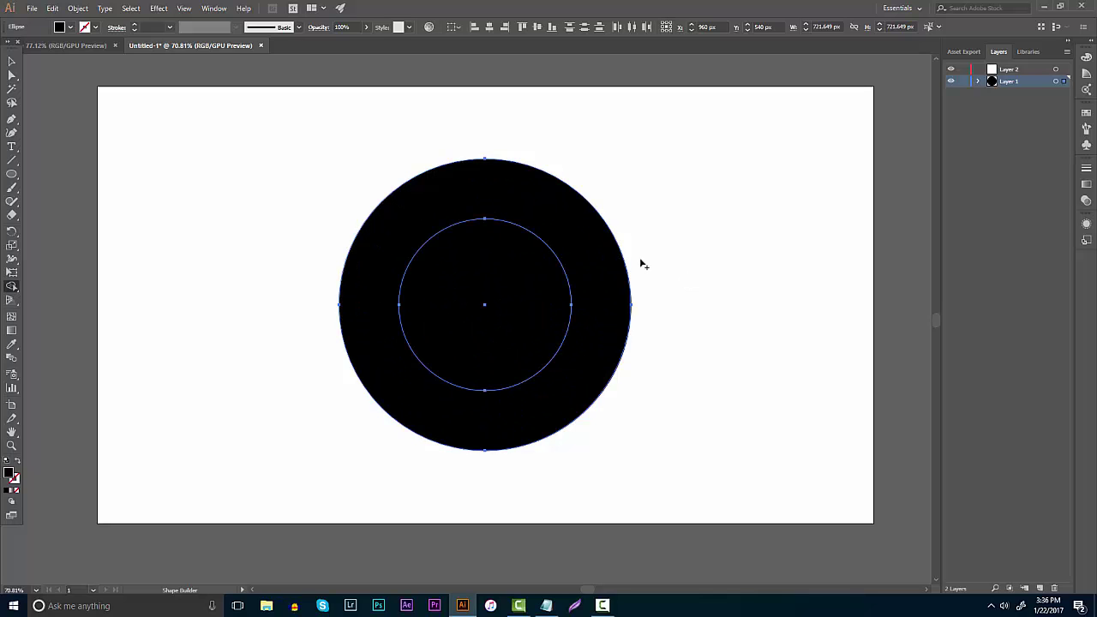
alt+click(517, 279)
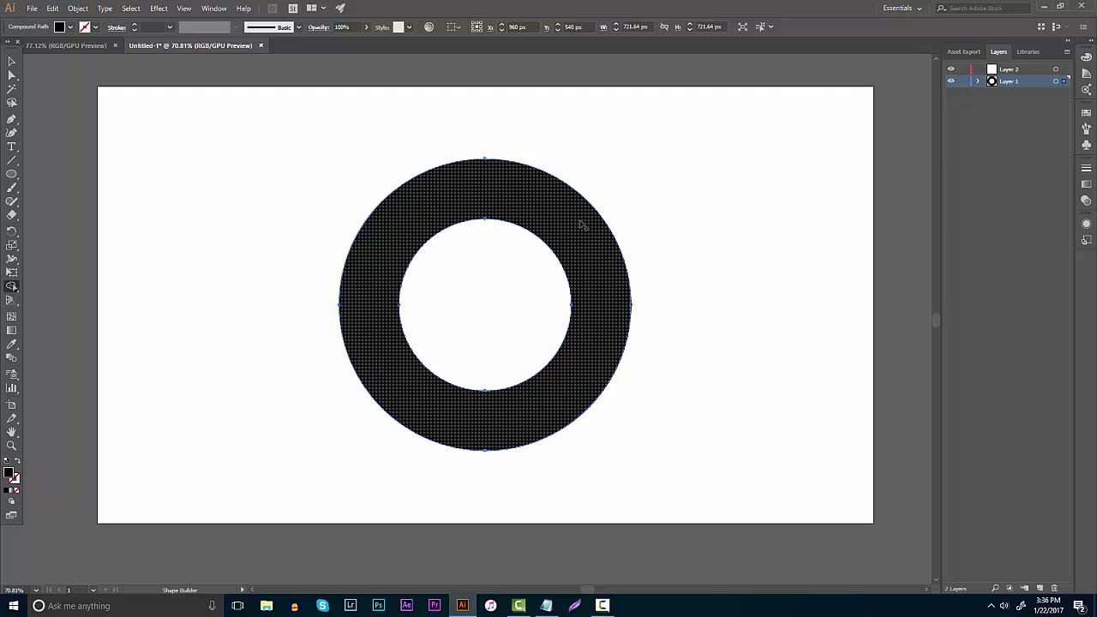
key(ctrl+z)
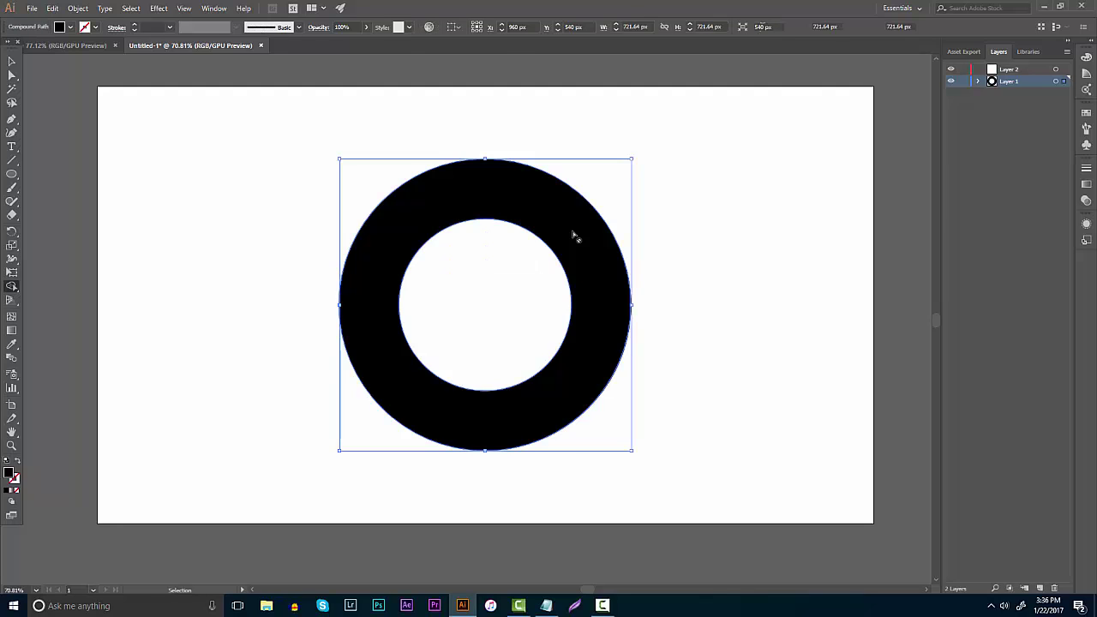
alt+click(538, 284)
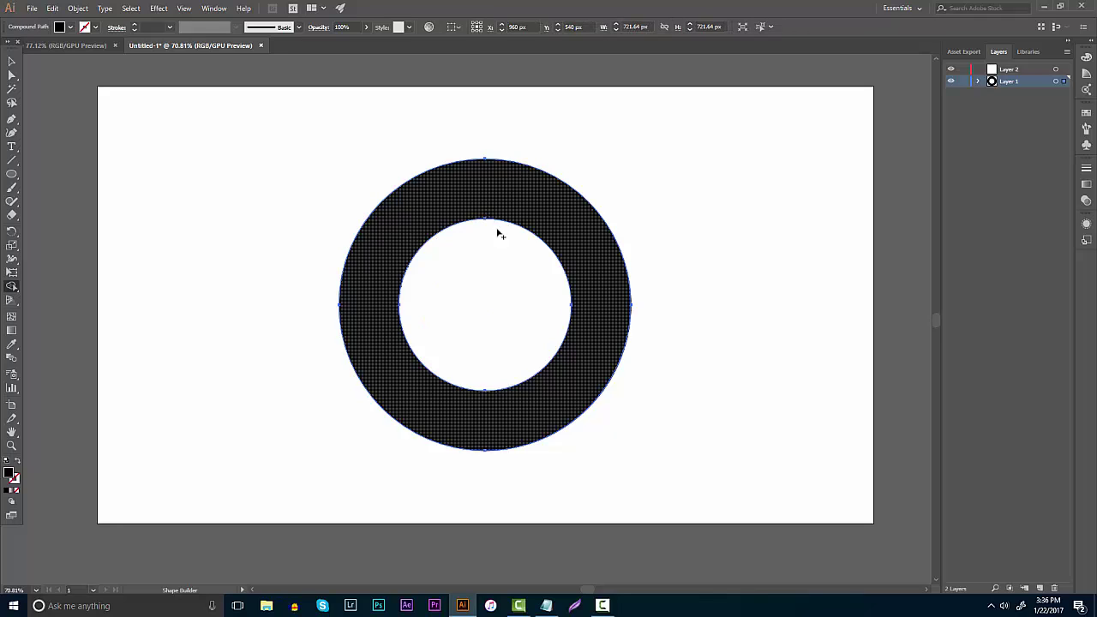
click(11, 61)
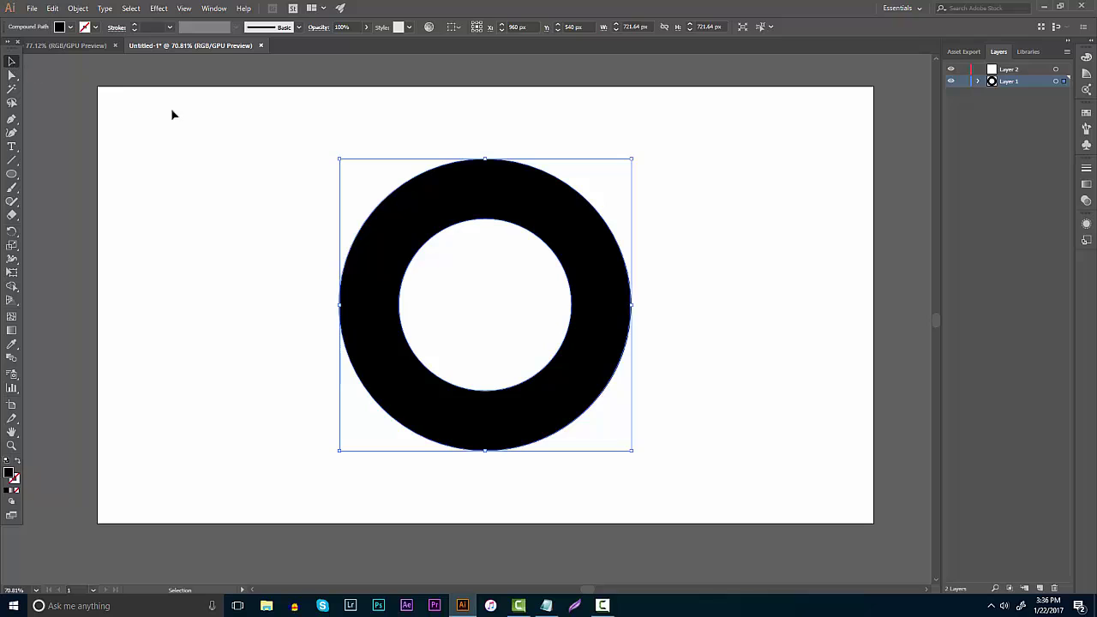
click(233, 135)
Step: Add a new layer above Layer 1 for a Pen tool shape
click(553, 222)
click(13, 121)
click(1041, 588)
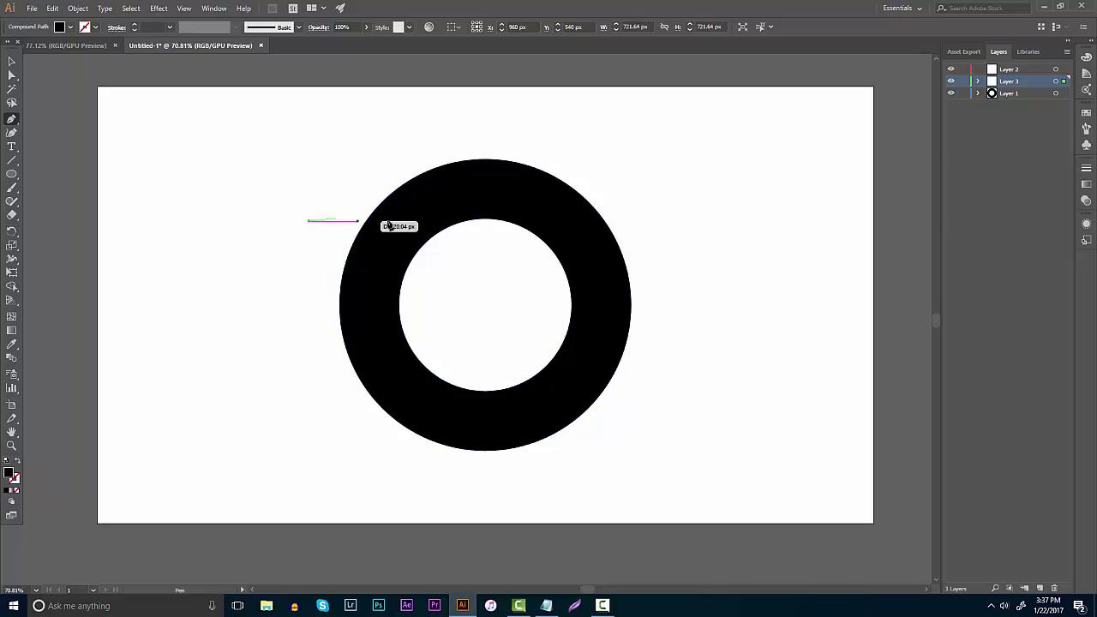
drag(318, 218, 341, 223)
click(486, 221)
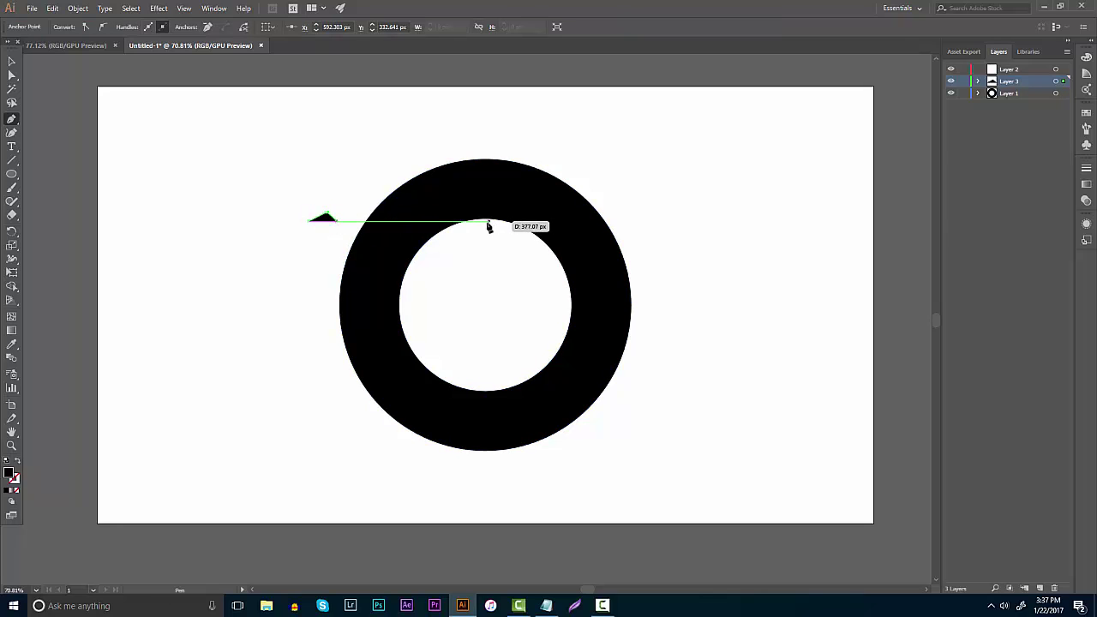
click(485, 392)
click(172, 391)
click(209, 209)
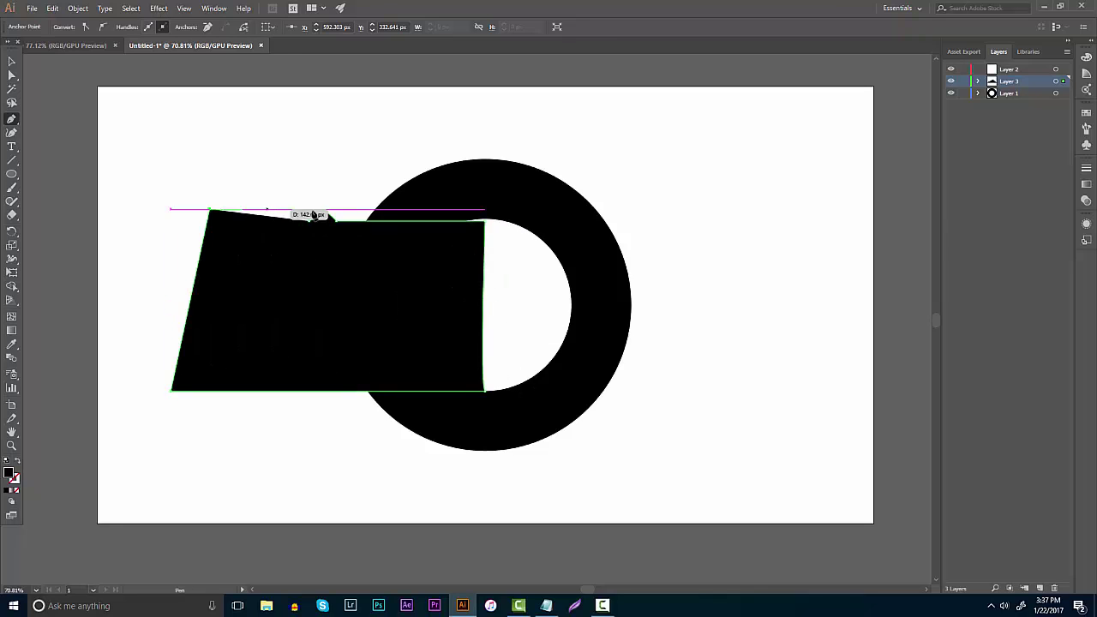
click(486, 221)
key(Delete)
key(v)
drag(184, 134, 338, 257)
drag(103, 124, 350, 289)
key(Delete)
key(ctrl+z)
drag(147, 146, 312, 288)
key(Delete)
click(308, 211)
key(Delete)
Step: Draw a black Pen tool block over the ring's left half, running between the top and bottom points of its hole
click(11, 119)
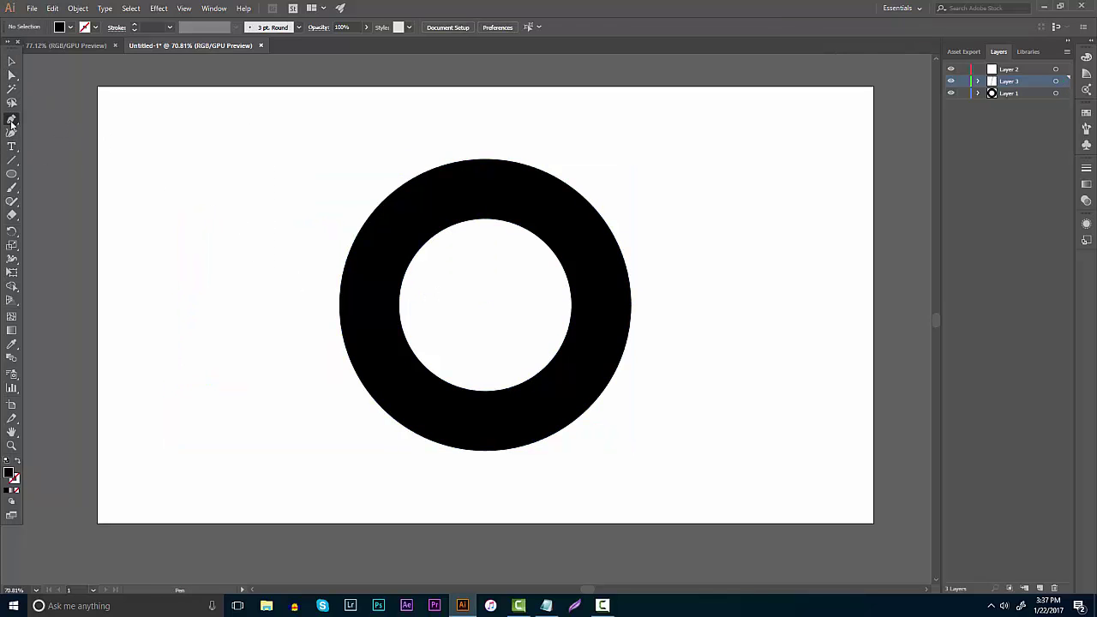
click(486, 221)
click(217, 219)
click(217, 375)
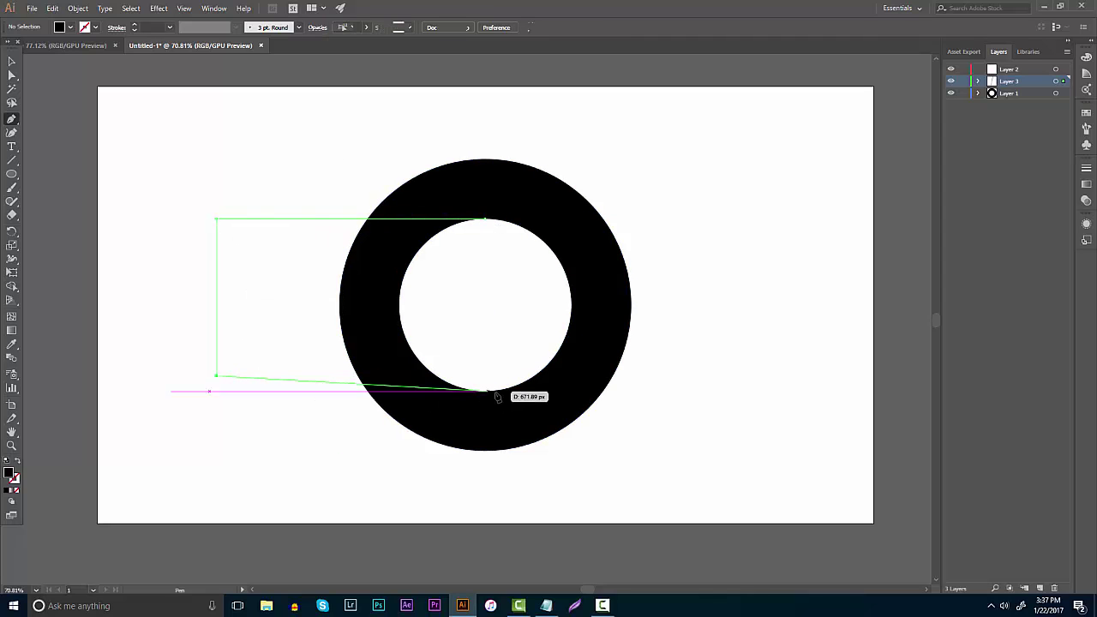
click(326, 390)
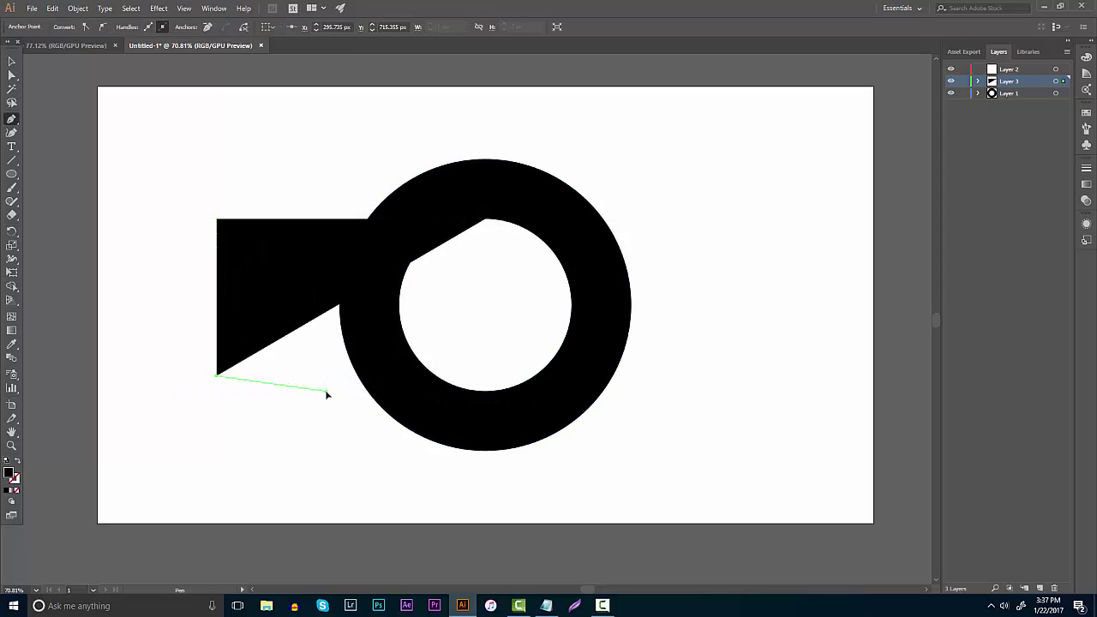
click(485, 390)
Step: Cut the block and the ring's left portion away with the Shape Builder, leaving a backward C shape with straight arms
click(12, 61)
drag(186, 103, 513, 307)
click(12, 286)
alt+click(318, 289)
alt+click(378, 287)
alt+click(433, 284)
click(12, 61)
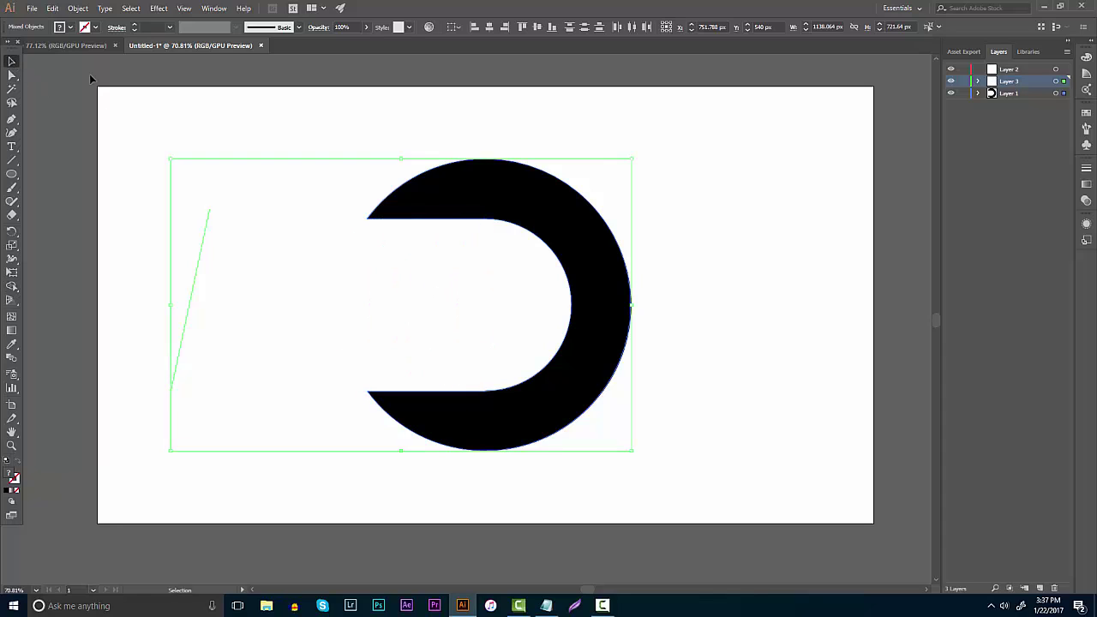
Step: Delete the remaining backward C shape from the artboard
click(257, 137)
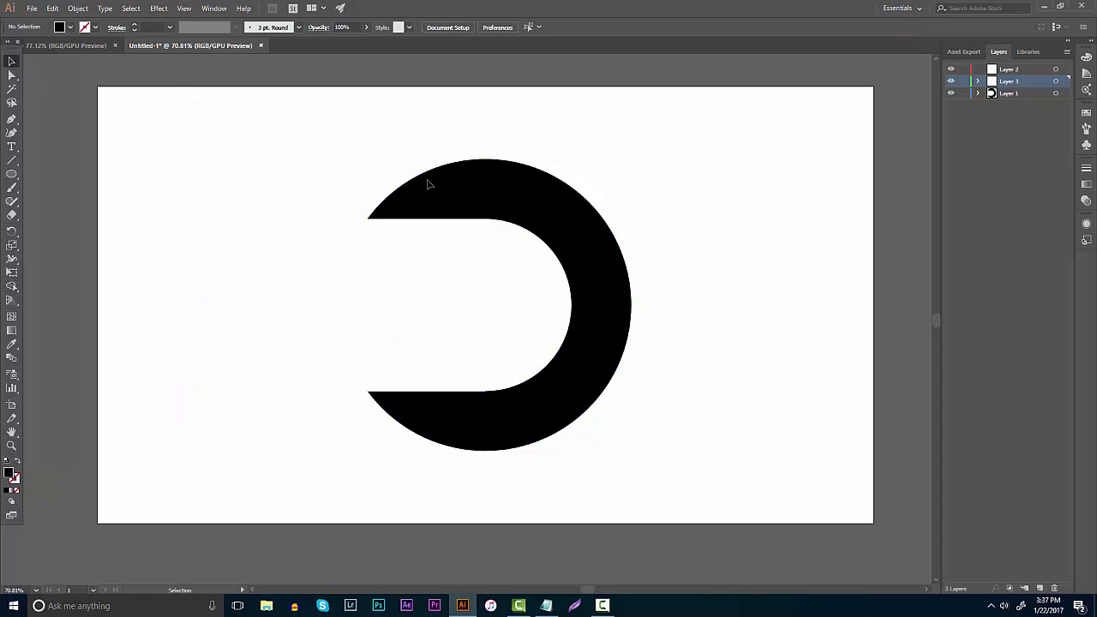
click(604, 265)
key(Delete)
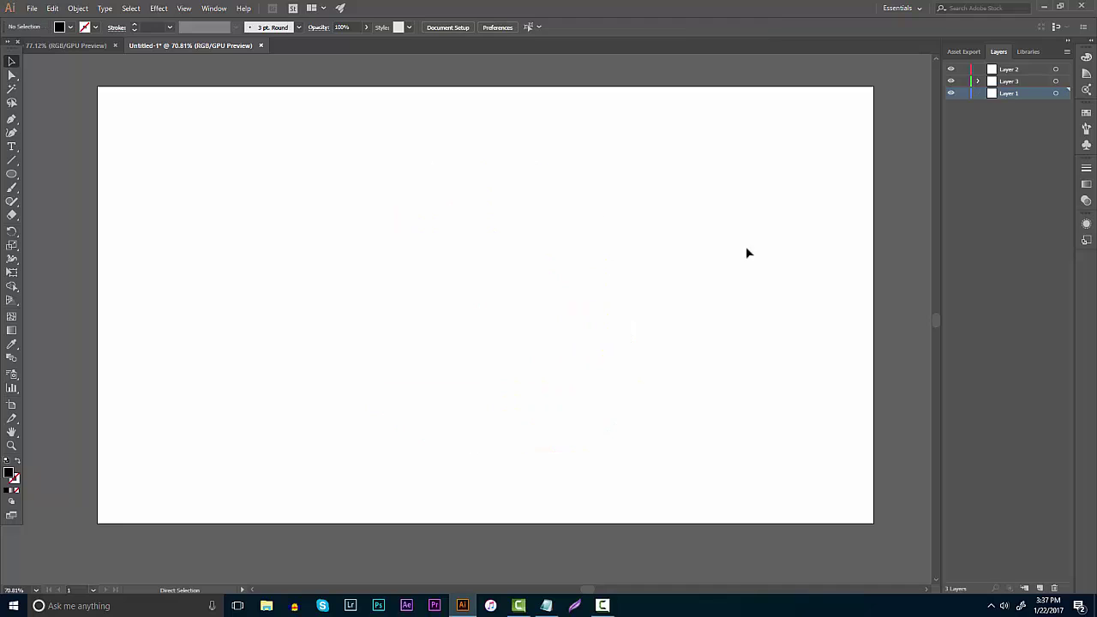
Step: Draw a circle about 634 px in diameter with a dark grey fill
click(12, 174)
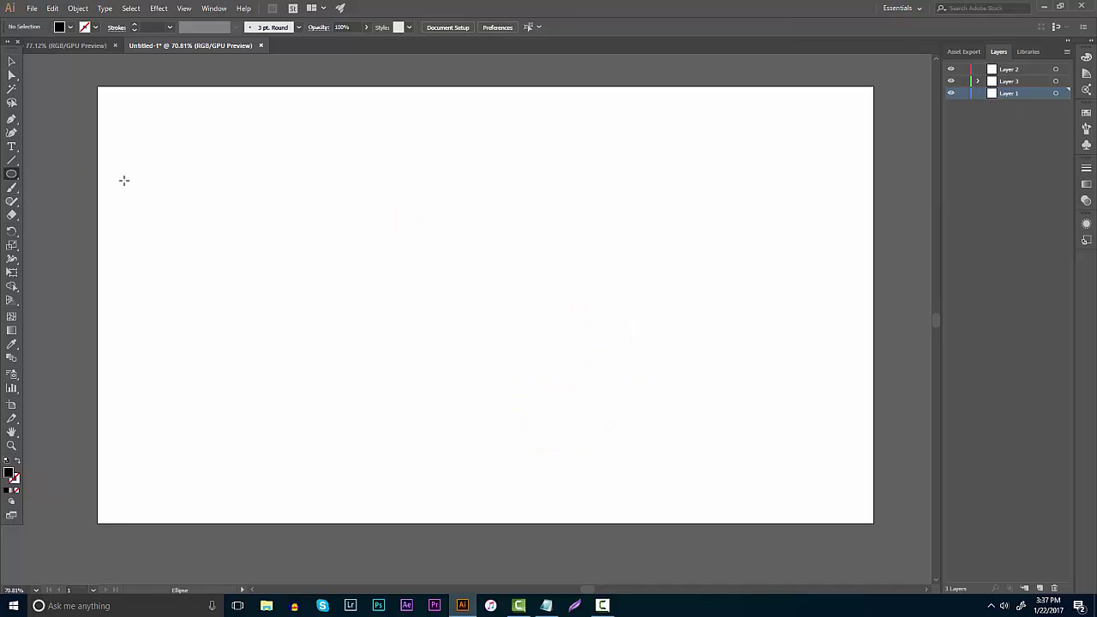
click(70, 26)
click(53, 47)
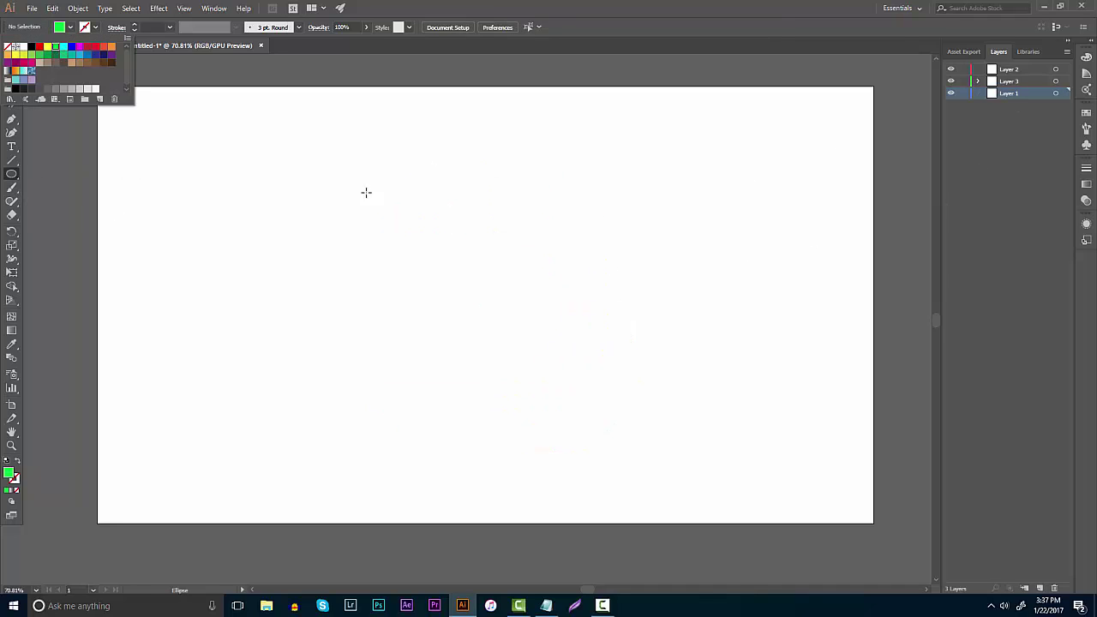
click(44, 89)
drag(358, 163, 616, 397)
Step: Duplicate the grey circle into a cluster of four overlapping circles, three across and one below, and shift the cluster slightly
key(v)
drag(510, 262, 608, 274)
drag(674, 255, 518, 224)
click(820, 379)
key(ctrl+a)
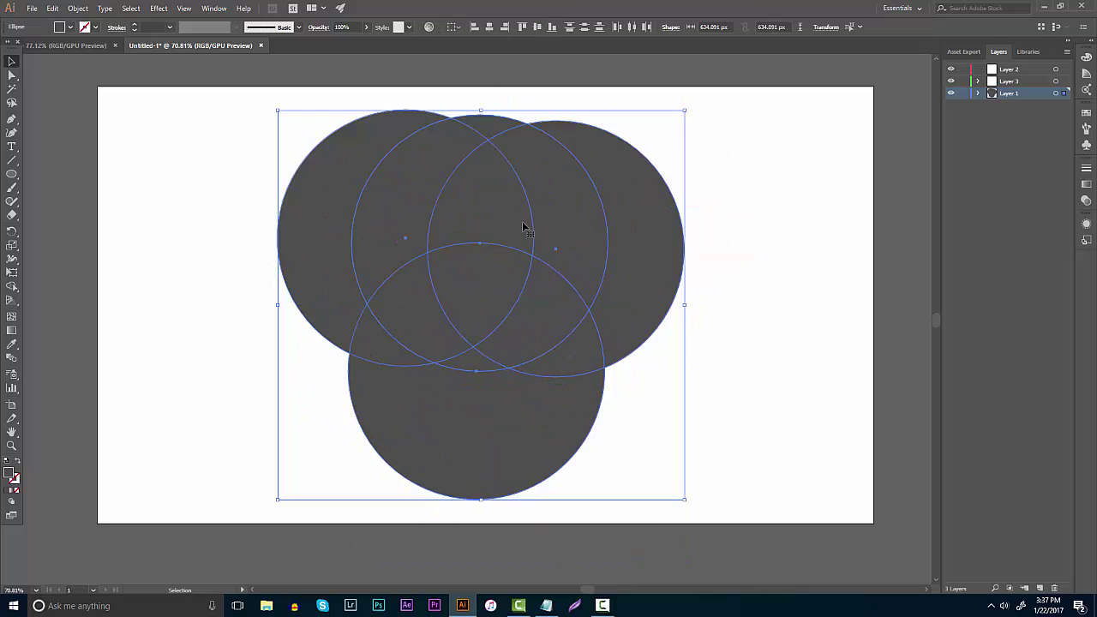
drag(598, 223, 608, 233)
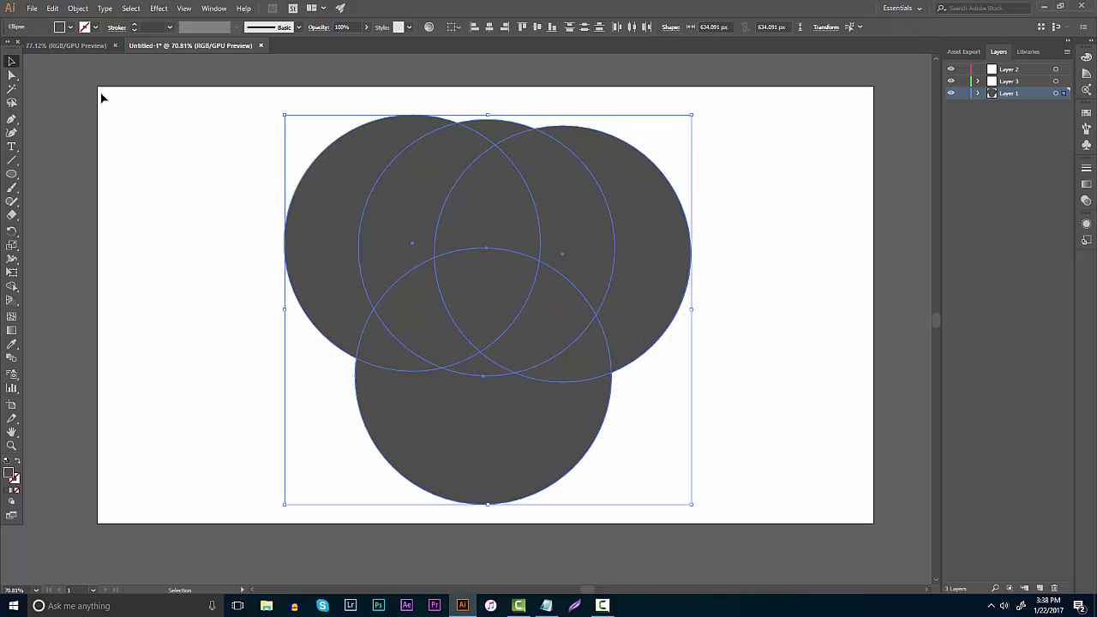
Step: Raise the lowest circle to overlap more of the other three, and align the right circle vertically with the middle one
drag(487, 445, 502, 363)
click(661, 440)
drag(774, 448, 241, 132)
click(716, 176)
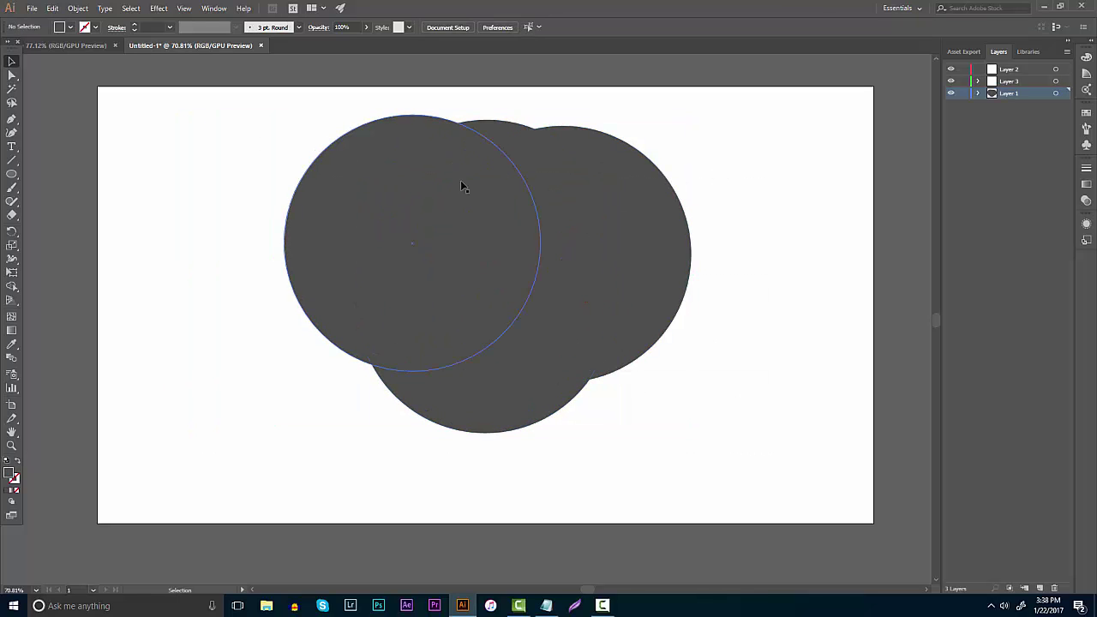
drag(639, 189, 649, 192)
click(771, 235)
Step: Remove the left, right and upper inner overlap regions of the four circles with the Shape Builder
drag(733, 452, 220, 127)
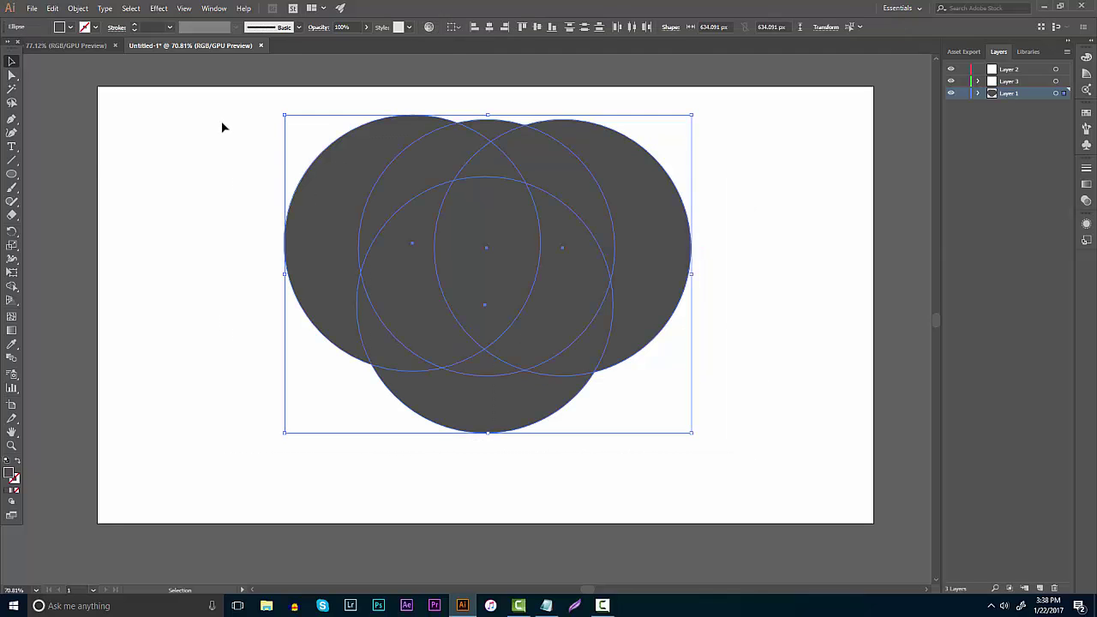
click(12, 287)
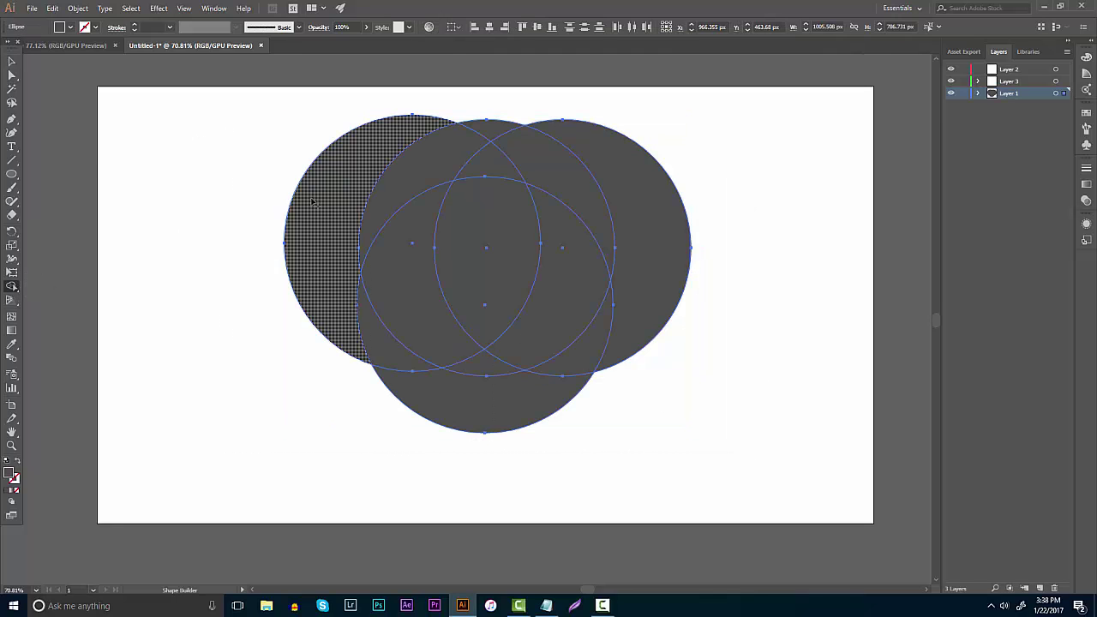
click(417, 260)
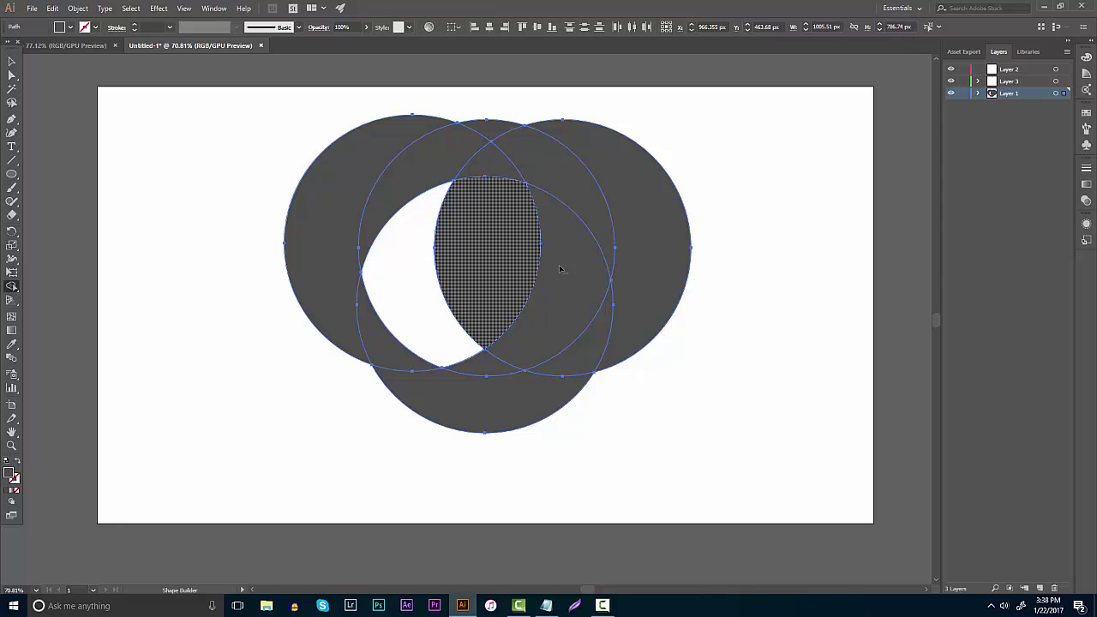
click(553, 314)
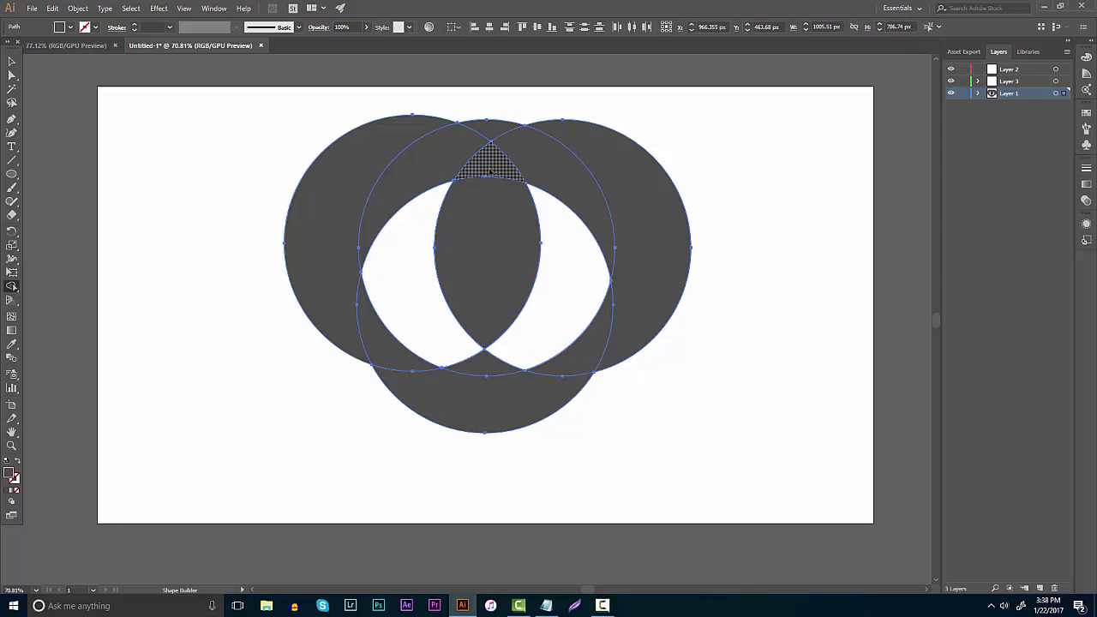
click(493, 168)
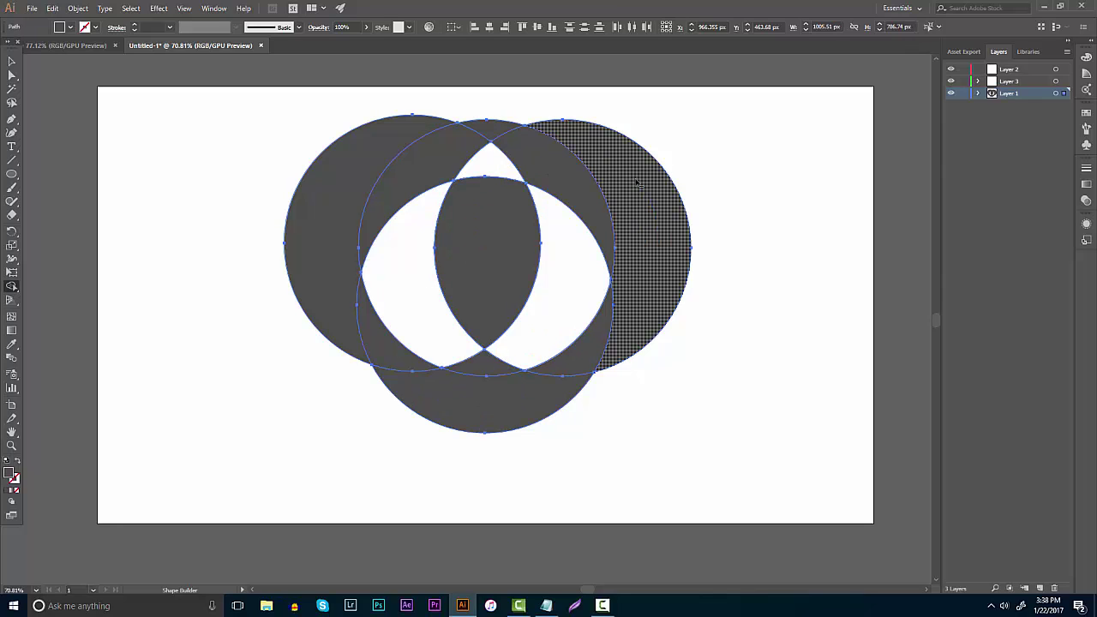
Step: Remove the outer right, left and bottom crescents and the small top sliver with the Shape Builder
alt+click(649, 225)
alt+click(300, 204)
alt+click(485, 411)
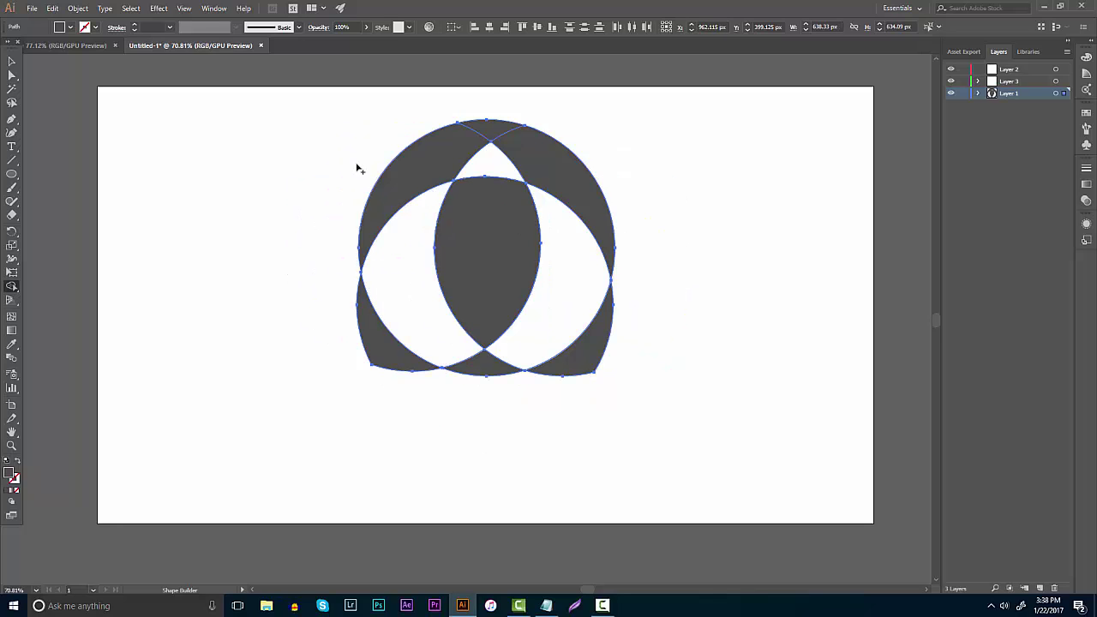
alt+click(470, 124)
Step: Duplicate the whole curved emblem and place the copy lower so that it overlaps the original
key(v)
click(314, 180)
drag(723, 441, 283, 134)
key(a)
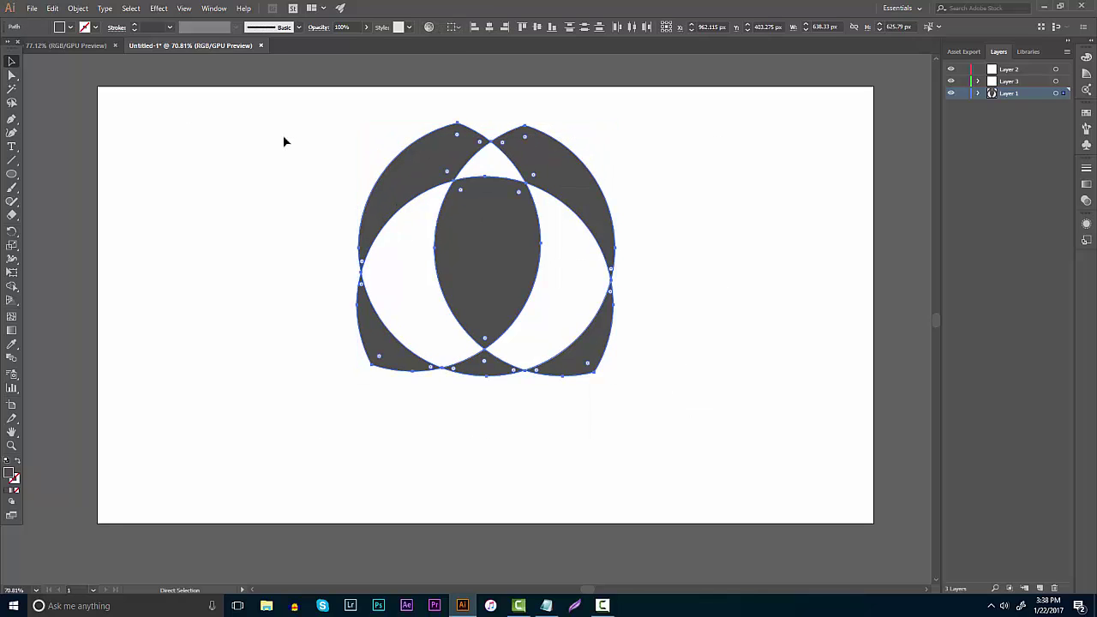
key(ctrl+c)
key(ctrl+v)
mouse_move(553, 226)
mouse_down()
mouse_move(711, 206)
mouse_move(767, 163)
mouse_move(693, 255)
mouse_move(565, 272)
mouse_up()
mouse_move(665, 521)
mouse_down()
mouse_move(350, 152)
mouse_move(348, 122)
mouse_up()
Step: Remove the central diamond and pieces in the lower half of the overlapping emblems with the Shape Builder
click(12, 286)
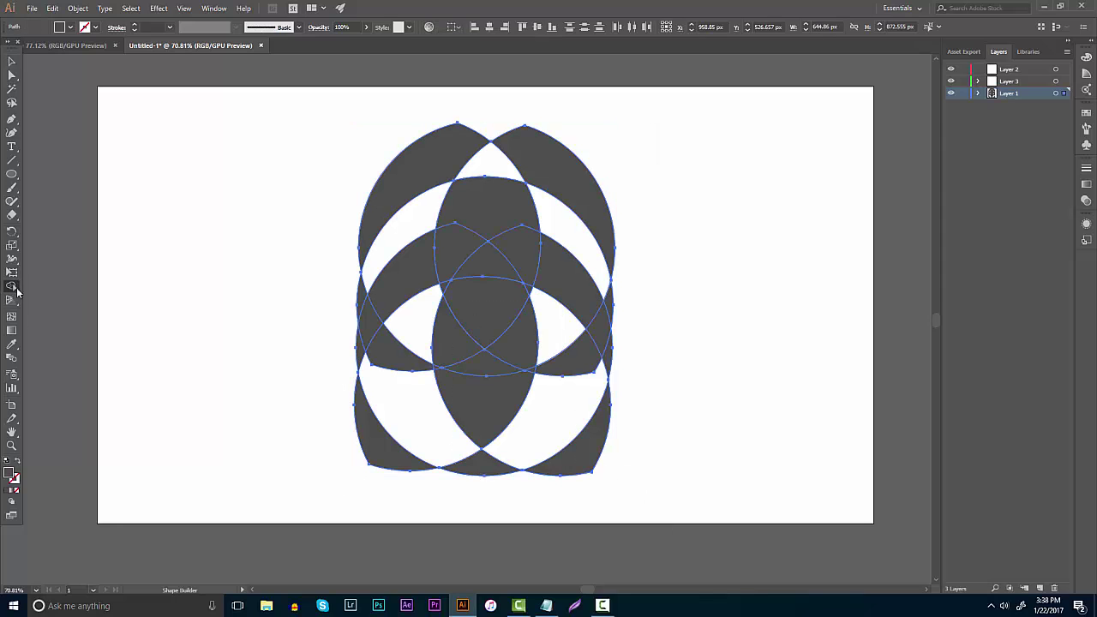
click(487, 268)
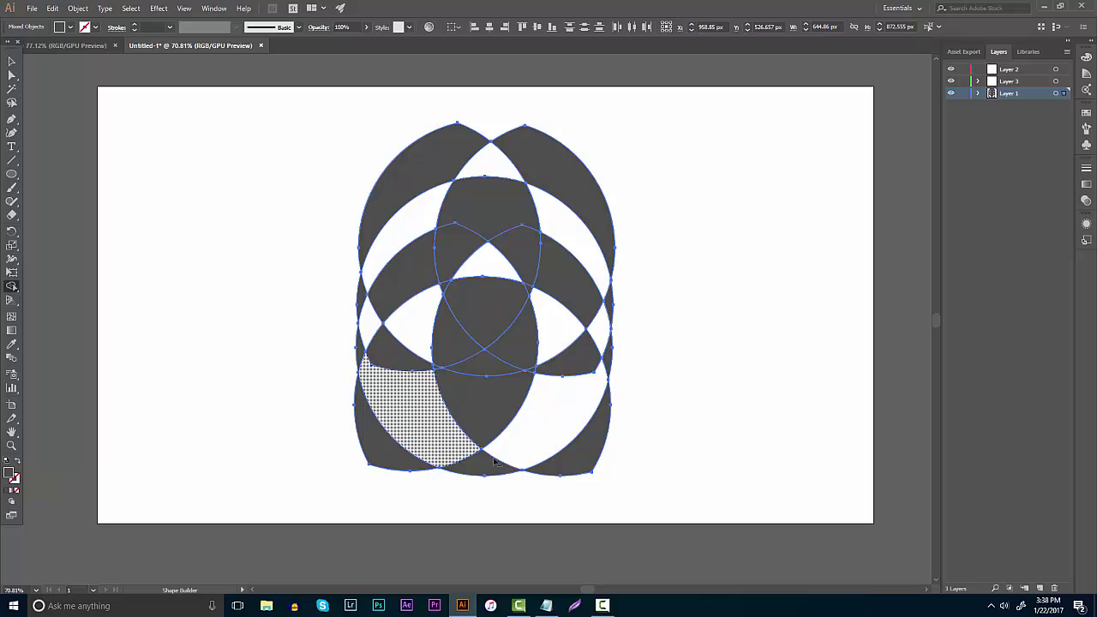
drag(477, 451, 482, 377)
alt+click(483, 318)
drag(489, 187, 377, 248)
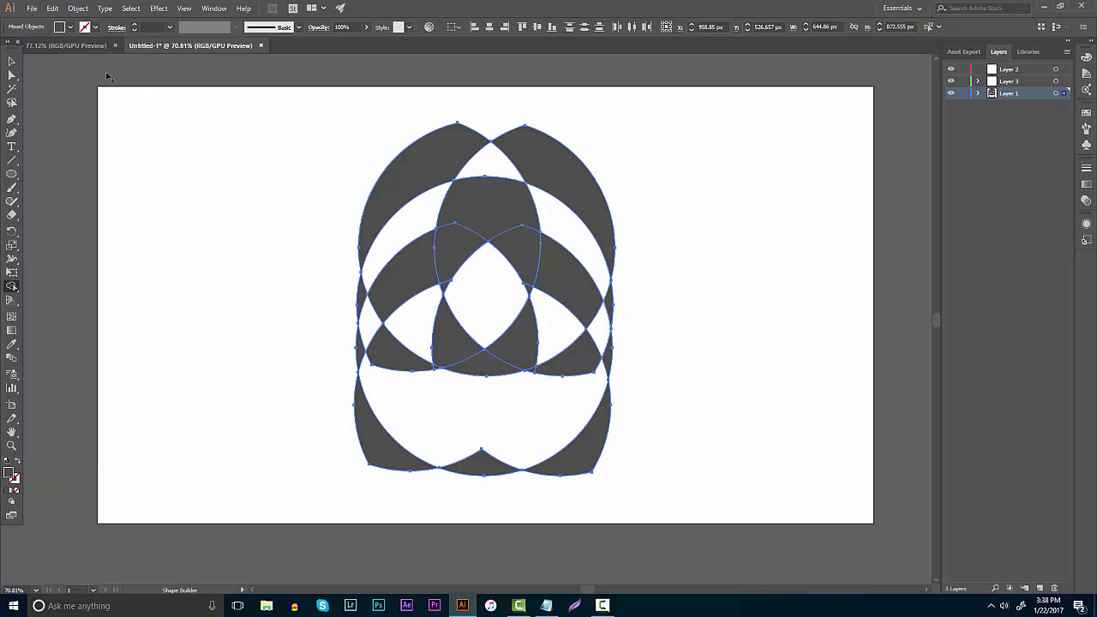
alt+click(378, 429)
alt+click(570, 429)
Step: Move the small bottom piece upward, and clear all the emblem shapes from the artboard
click(11, 61)
click(300, 288)
drag(483, 464, 485, 387)
click(718, 457)
drag(669, 473, 262, 91)
key(ctrl+x)
Step: Draw a black circle about 777 px across in Untitled-1 and move it to the middle of the artboard
click(66, 46)
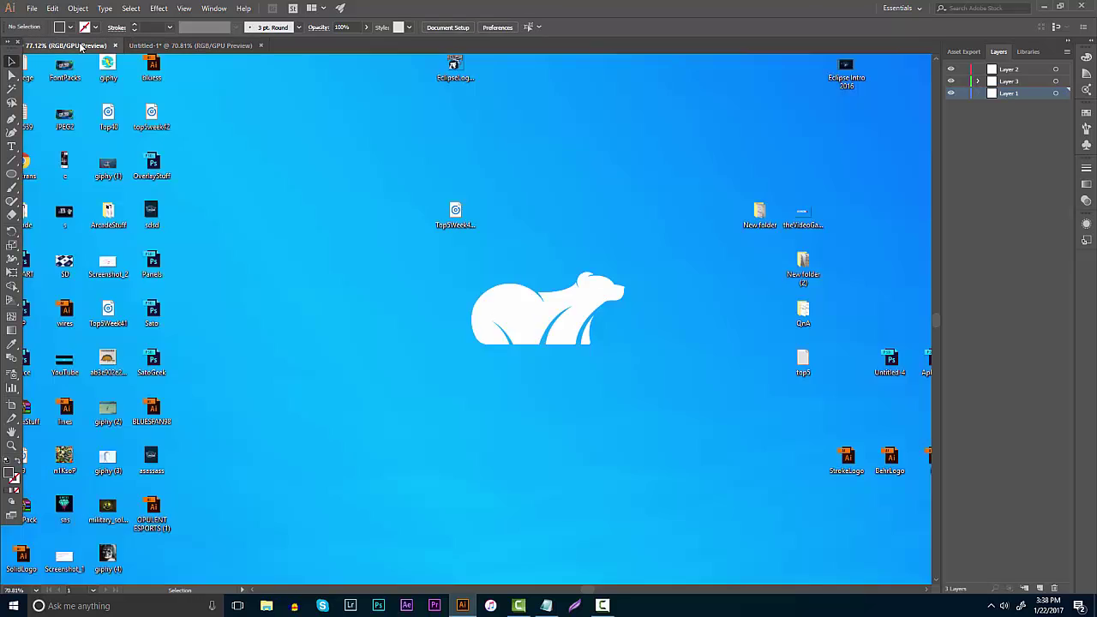
click(192, 45)
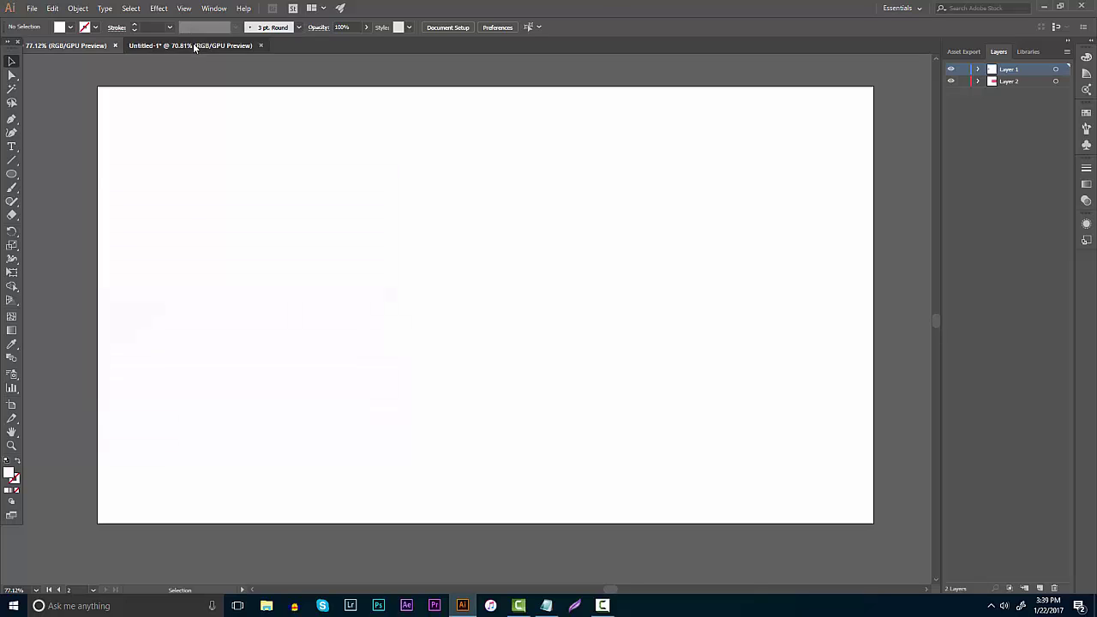
click(11, 175)
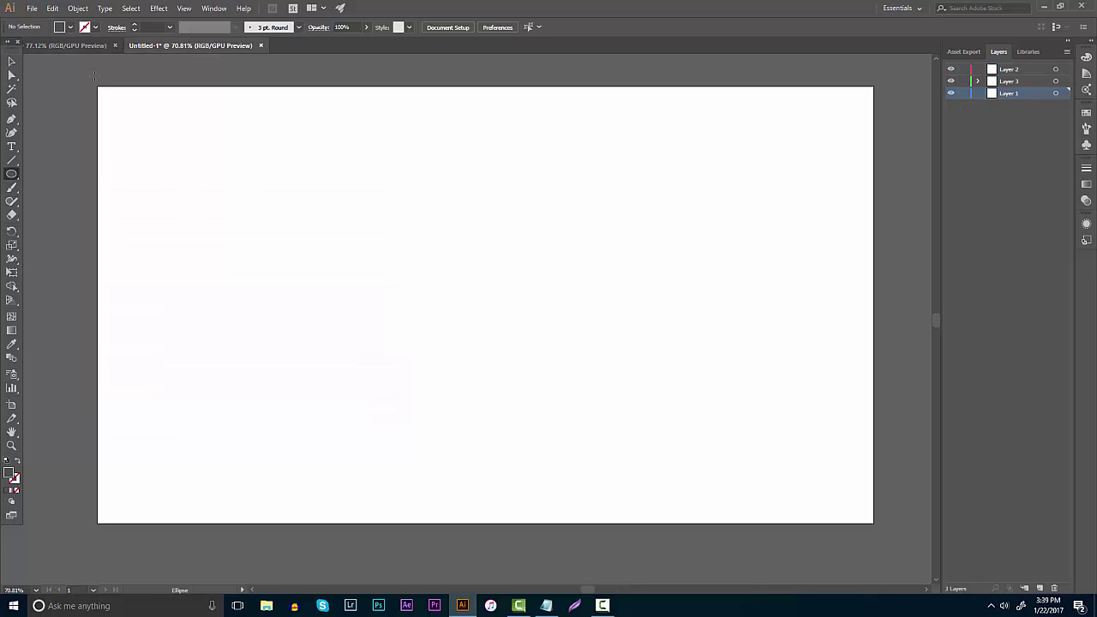
click(70, 27)
drag(383, 168, 696, 476)
key(v)
drag(545, 297, 486, 265)
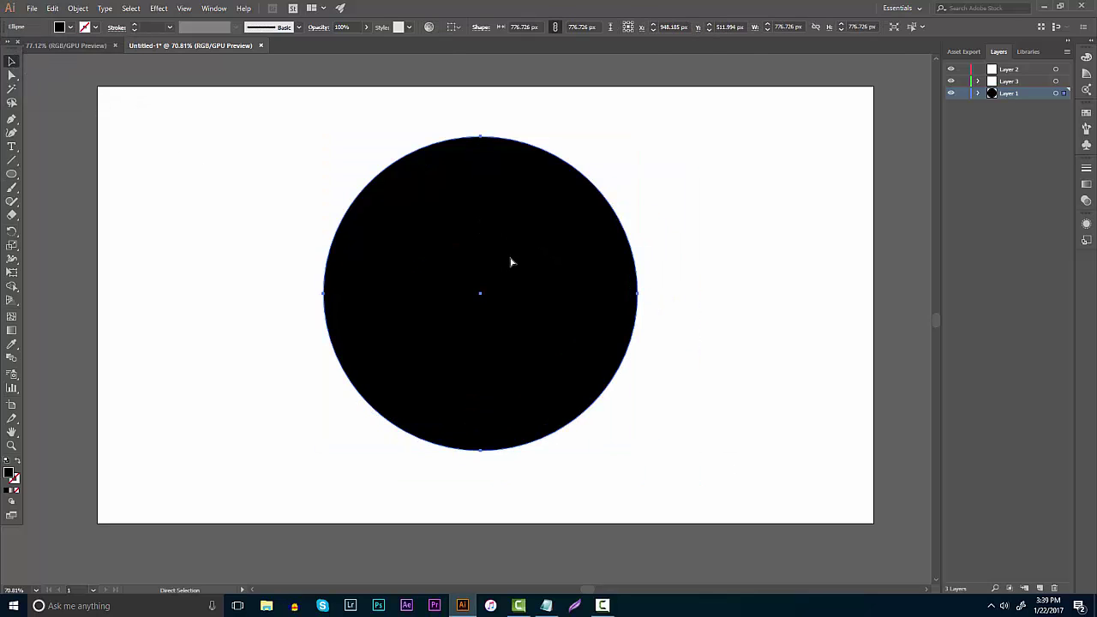
Step: Duplicate the black circle, align the copy on the original, and scale it concentrically to about 486 px
key(ctrl+c)
key(ctrl+v)
drag(547, 187, 580, 158)
drag(639, 136, 583, 189)
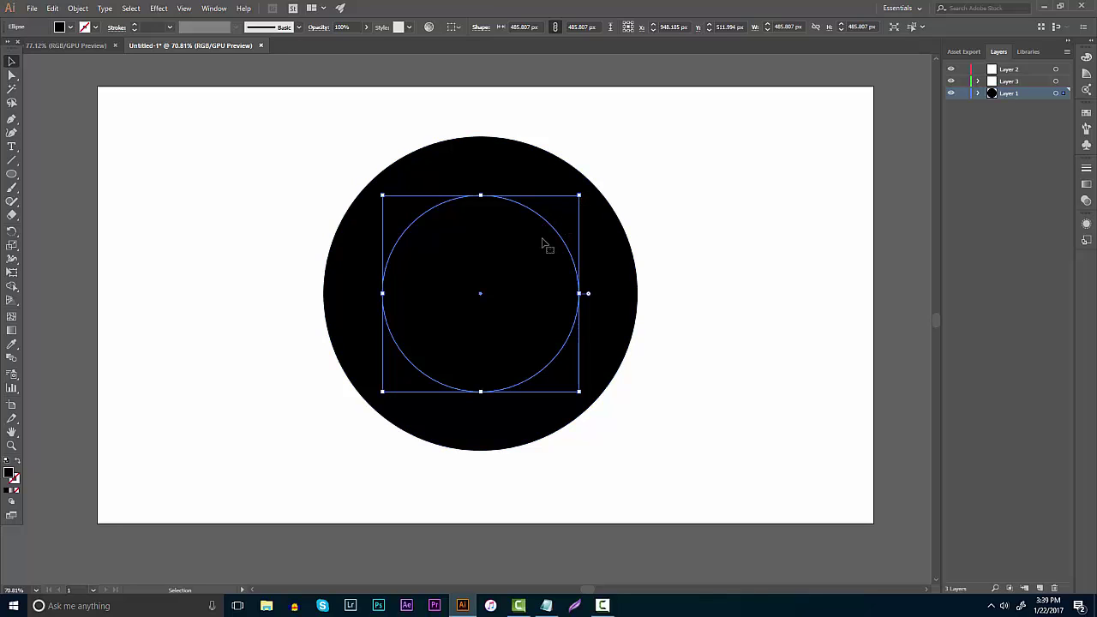
Step: Cut the inner circle out of the large one with the Shape Builder to form a ring
shift+click(509, 173)
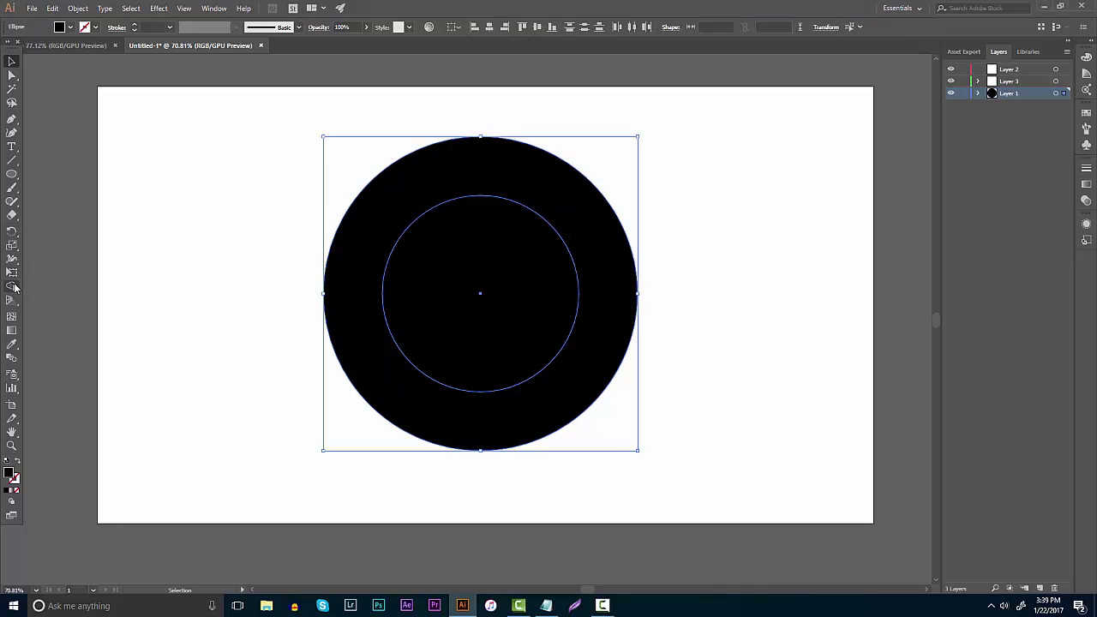
click(12, 287)
alt+click(445, 249)
Step: Duplicate the ring and scale the copy down concentrically so it sits inside the original's opening
click(12, 61)
drag(478, 162, 464, 187)
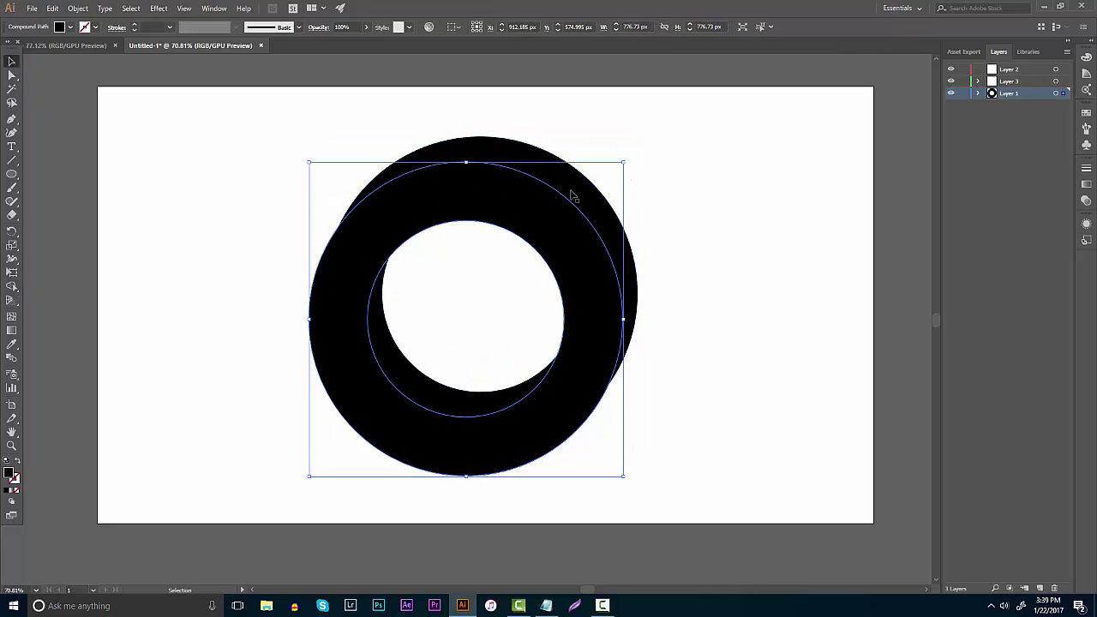
drag(558, 198, 578, 167)
drag(639, 137, 546, 225)
click(688, 179)
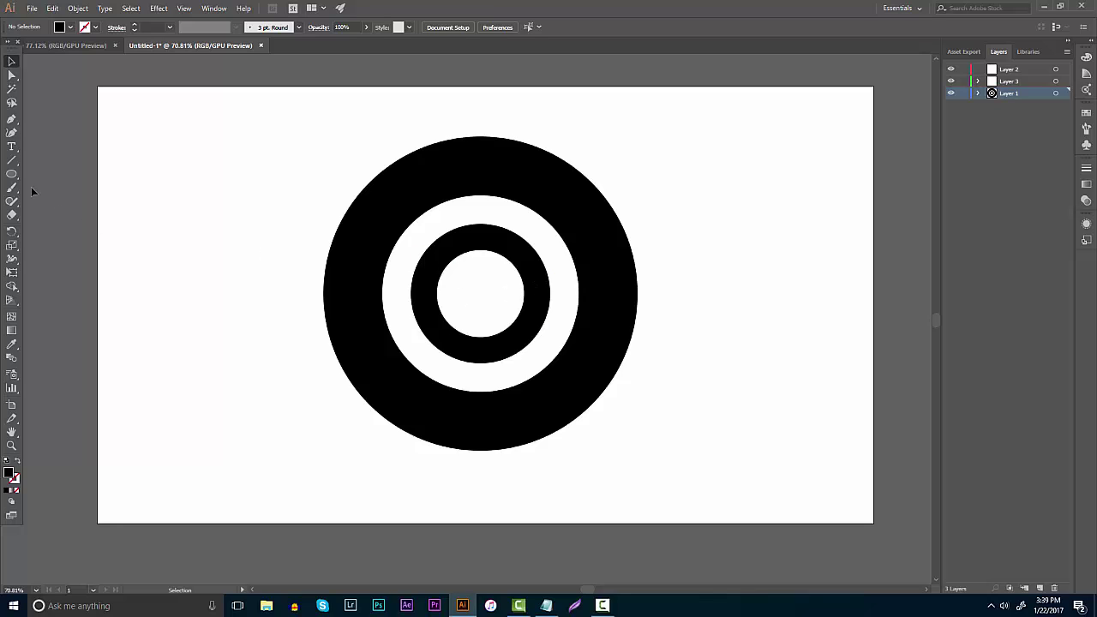
Step: Draw a long horizontal bar through the rings' centre and add a vertical copy to form a cross
drag(11, 174, 42, 181)
mouse_move(293, 270)
mouse_down()
mouse_move(654, 314)
mouse_move(768, 311)
mouse_up()
click(10, 63)
drag(507, 298, 483, 289)
key(r)
key(v)
click(700, 445)
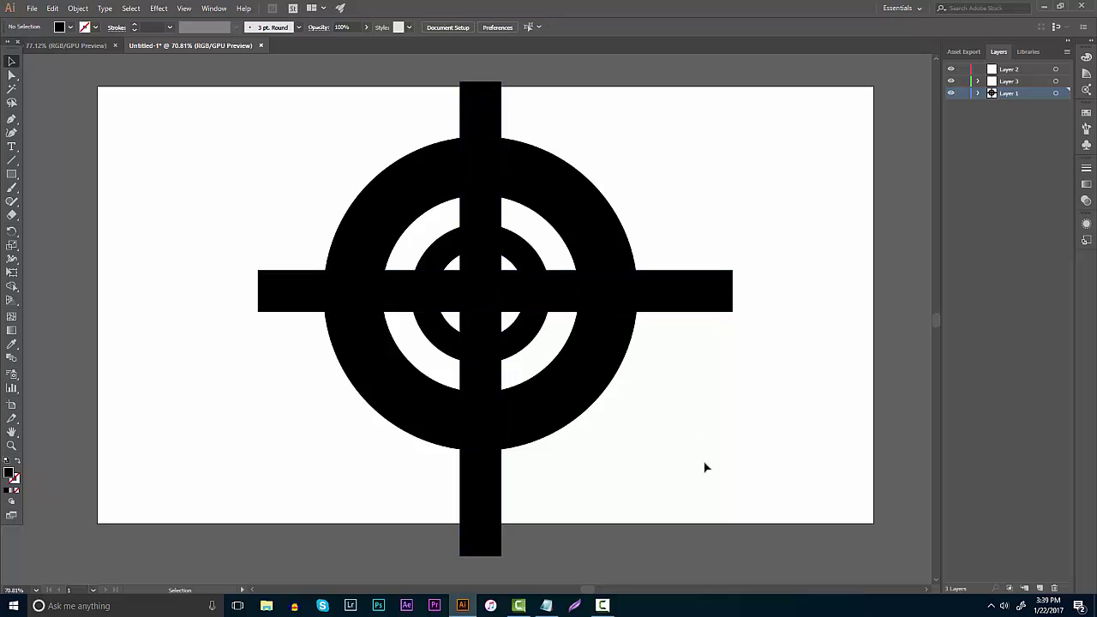
Step: Remove the four bar ends outside the outer ring and the bar pieces inside the inner circle with the Shape Builder
drag(714, 511, 260, 121)
click(12, 286)
alt+click(467, 116)
alt+click(717, 305)
alt+click(472, 515)
alt+click(291, 292)
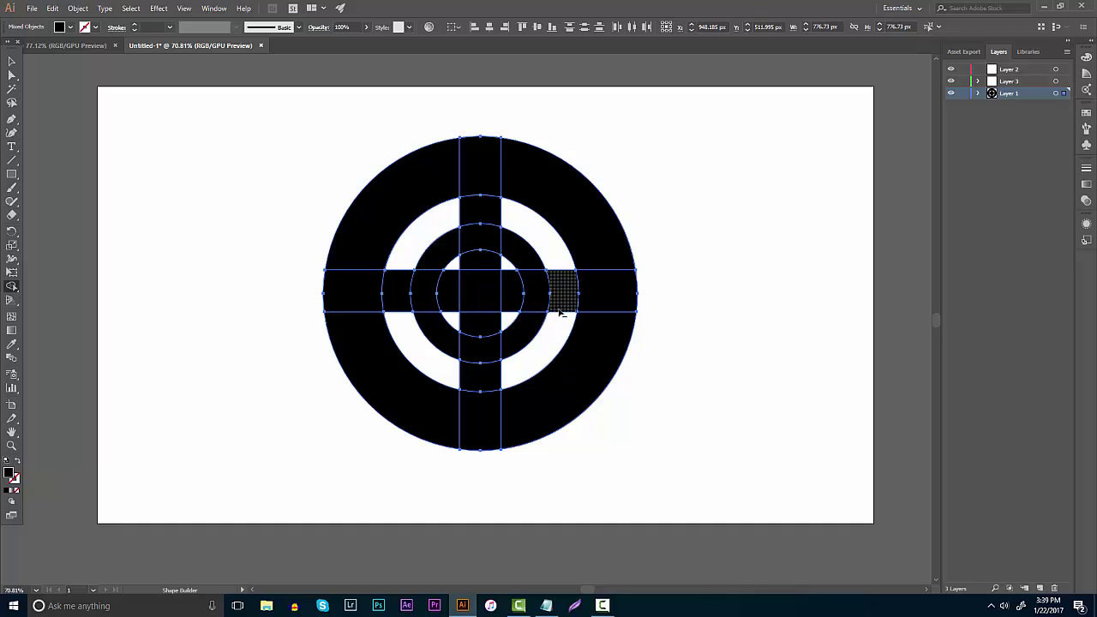
mouse_move(480, 291)
mouse_down()
mouse_move(452, 301)
mouse_move(491, 298)
mouse_move(481, 321)
mouse_move(517, 301)
mouse_move(483, 269)
mouse_up()
Step: Remove the upper connector between the two rings, keeping the side connectors by undoing their removal, and deselect the artwork
alt+click(569, 300)
alt+click(403, 295)
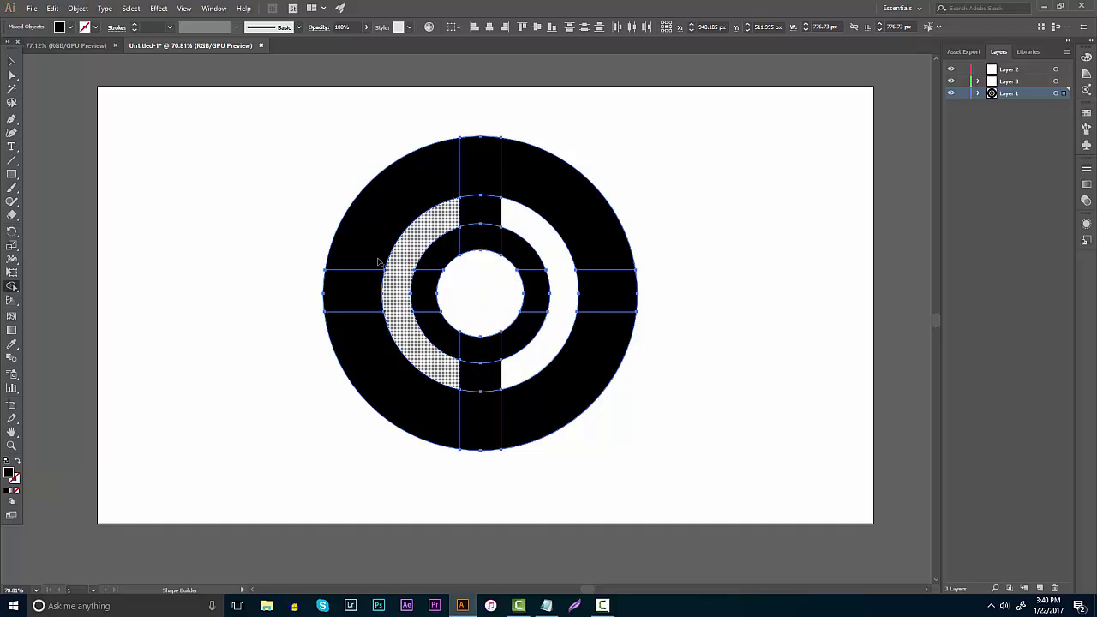
key(ctrl+z)
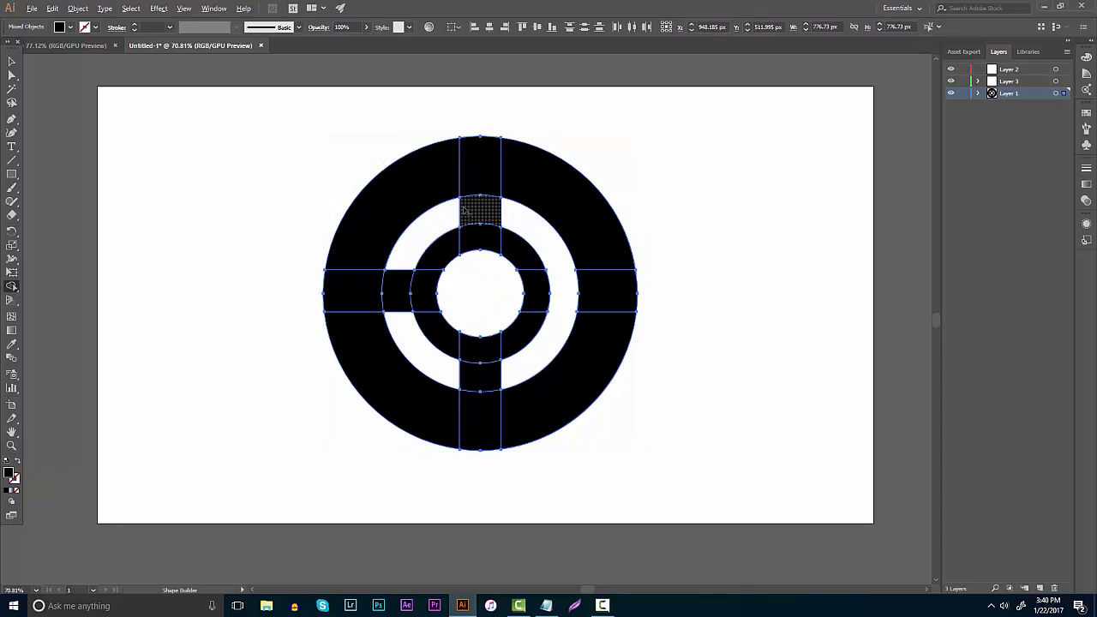
mouse_move(482, 224)
mouse_down()
mouse_move(515, 247)
mouse_move(532, 363)
mouse_move(527, 354)
mouse_up()
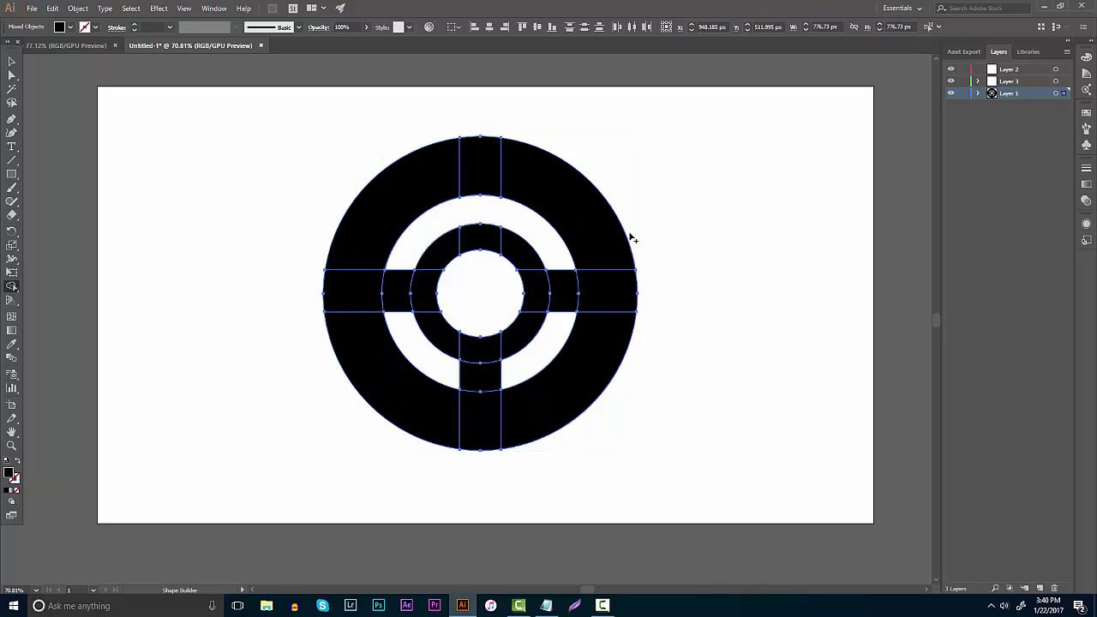
key(v)
click(122, 108)
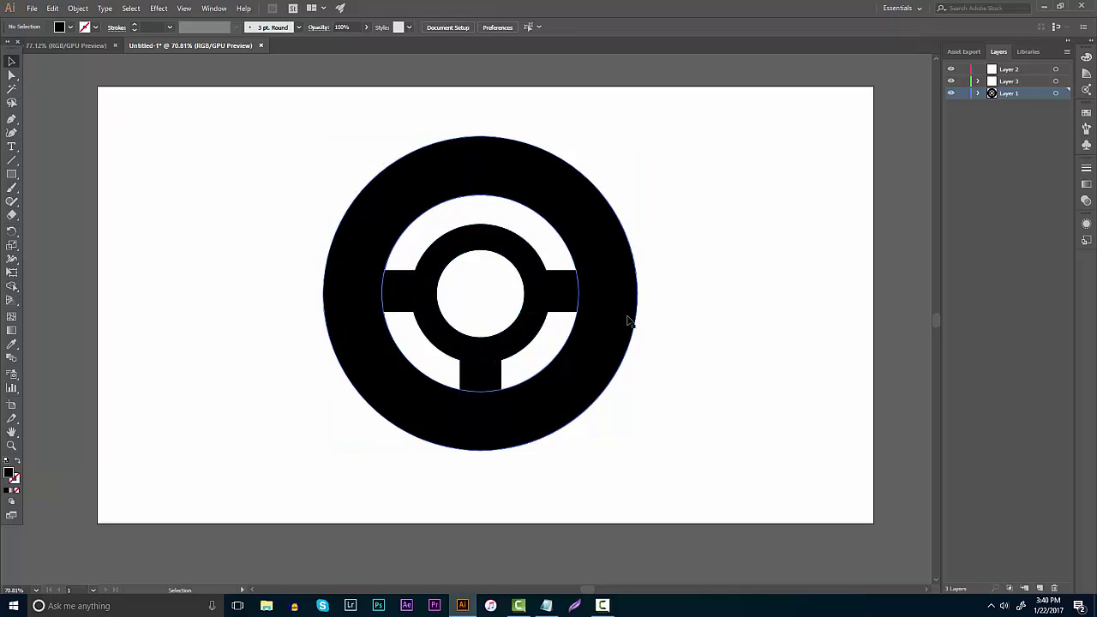
Step: Draw a thin green rectangle across the inner ring above its left connector, with a matching one below the right connector
click(12, 445)
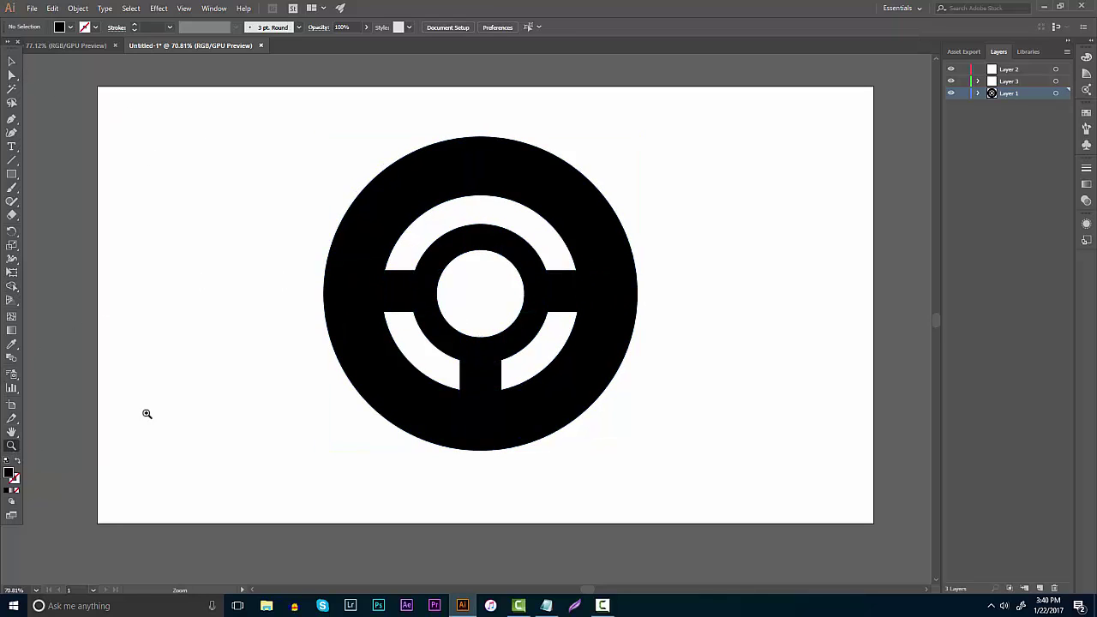
click(498, 282)
click(474, 300)
drag(11, 174, 47, 176)
click(70, 29)
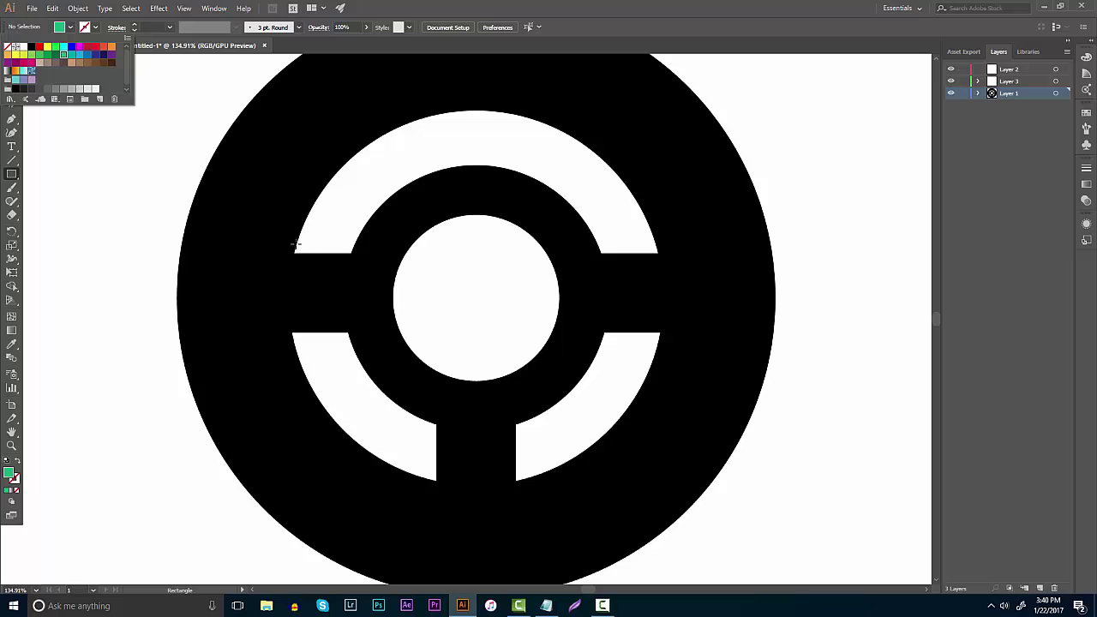
click(313, 245)
mouse_move(330, 241)
mouse_down()
mouse_move(457, 253)
mouse_move(477, 324)
mouse_move(624, 345)
mouse_move(591, 343)
mouse_up()
click(12, 61)
click(553, 322)
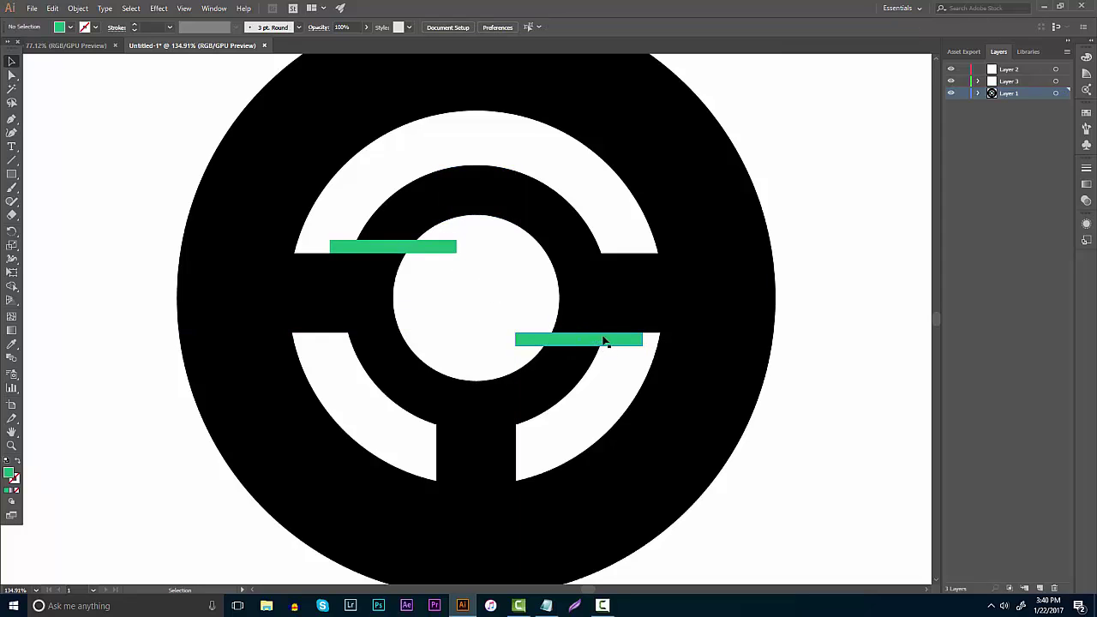
Step: Subtract both green rectangles from the inner ring with the Shape Builder to leave two narrow gaps
drag(136, 139, 811, 520)
click(10, 287)
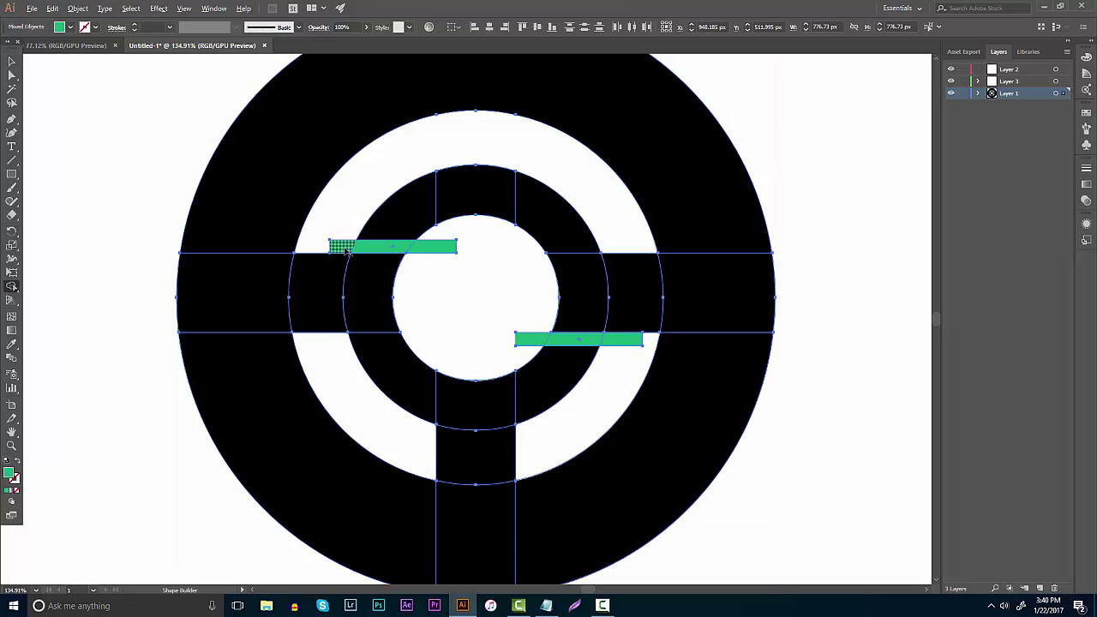
alt+click(345, 249)
alt+click(428, 247)
alt+click(523, 338)
alt+click(589, 341)
key(v)
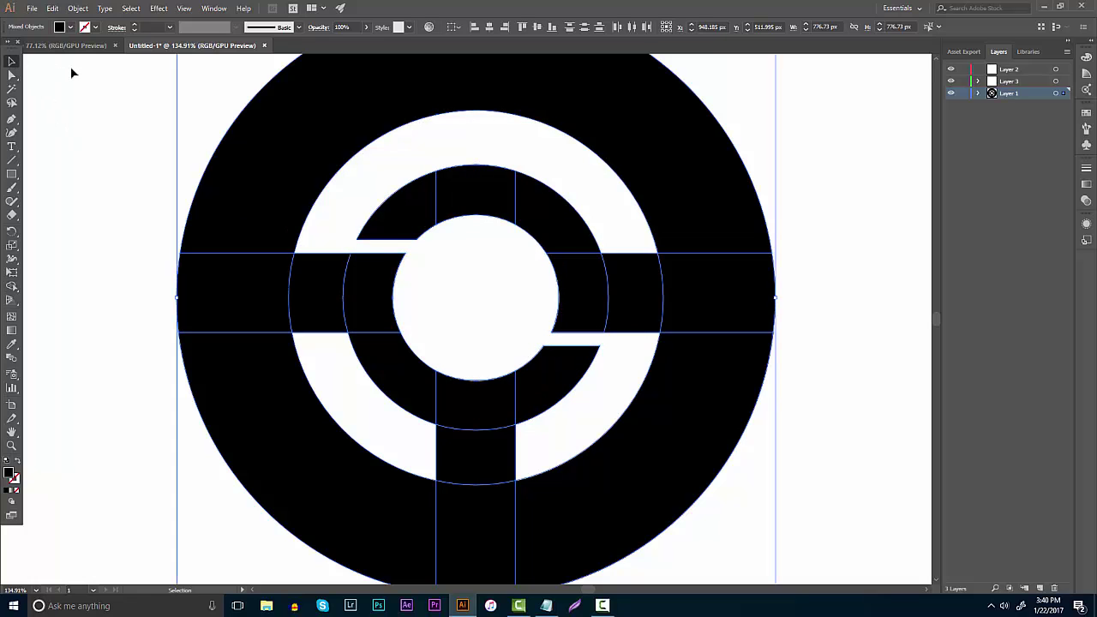
key(ctrl+shift+a)
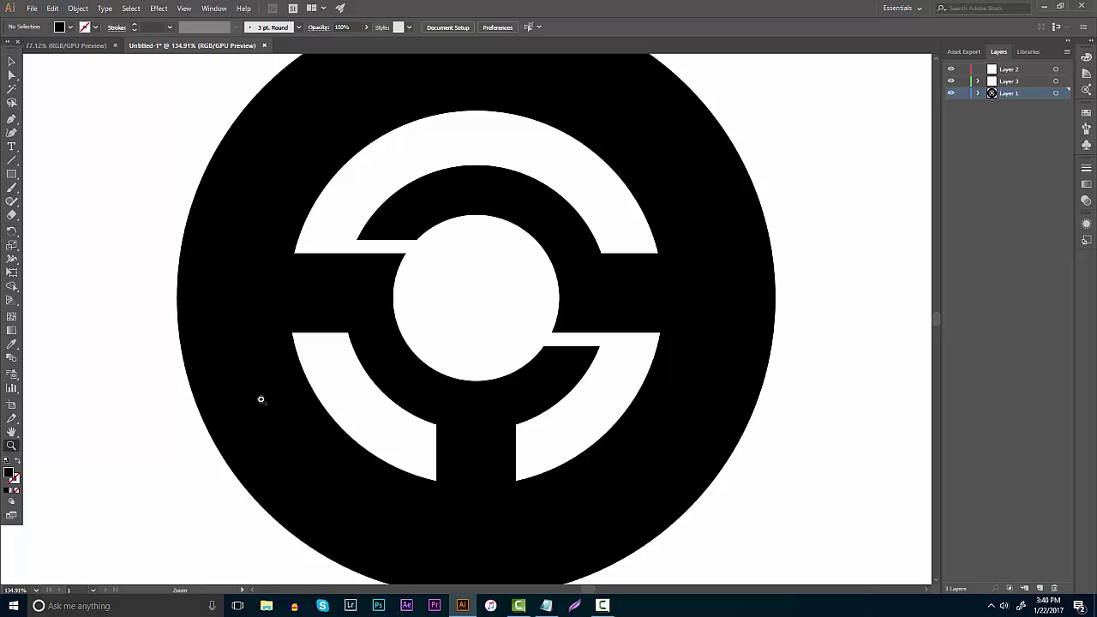
Step: Delete the lower vertical connector between the inner and outer rings
scroll(240, 372, down, 4)
scroll(395, 301, up, 2)
click(12, 62)
click(442, 412)
key(Delete)
scroll(297, 342, down, 2)
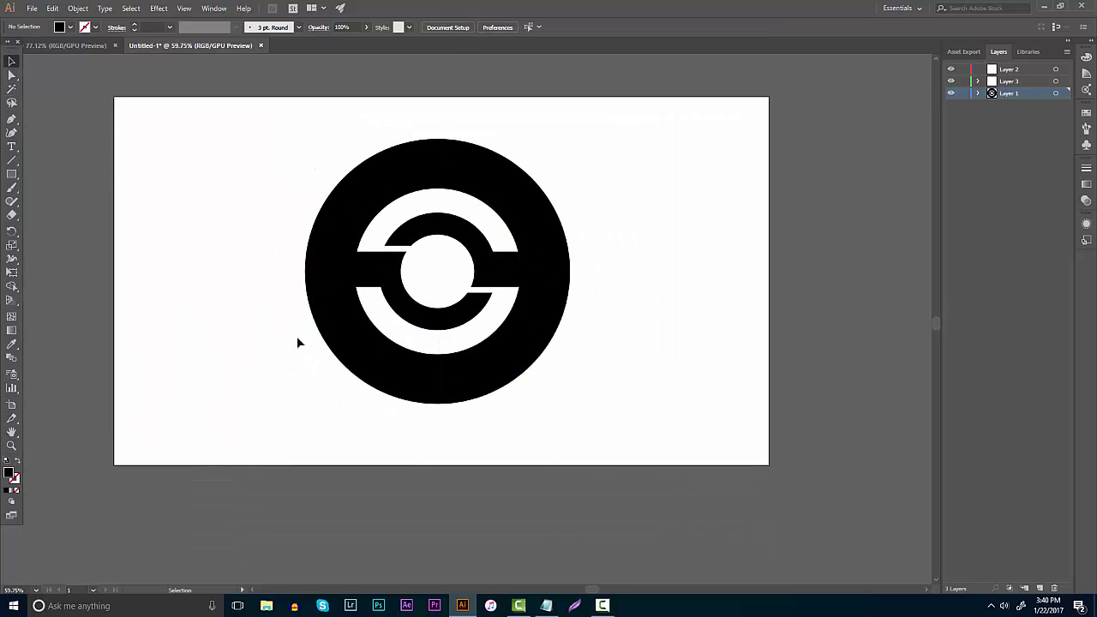
scroll(297, 343, up, 1)
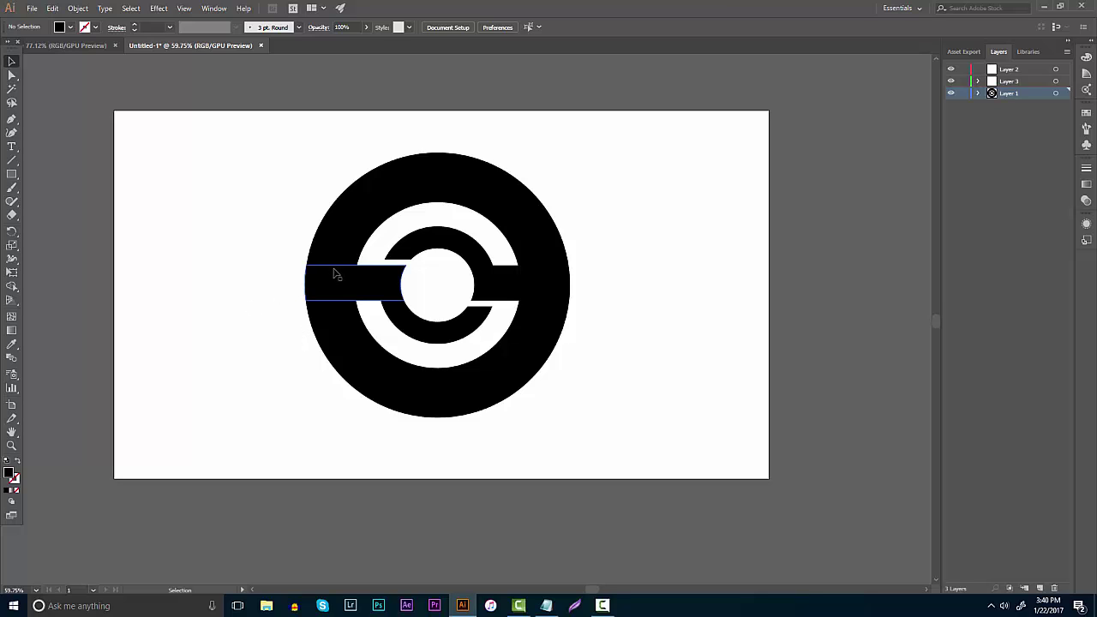
scroll(597, 300, up, 1)
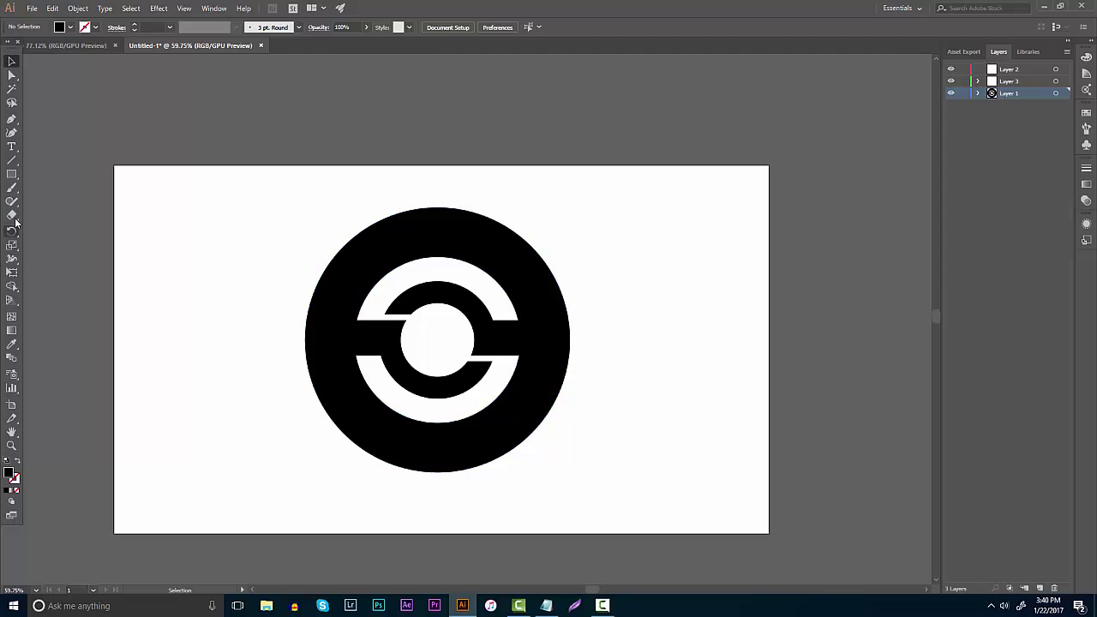
Step: Draw a trial circle about 470 px across, give it a 50 pt black stroke without fill, and delete it
drag(12, 176, 64, 204)
drag(180, 219, 342, 379)
click(133, 26)
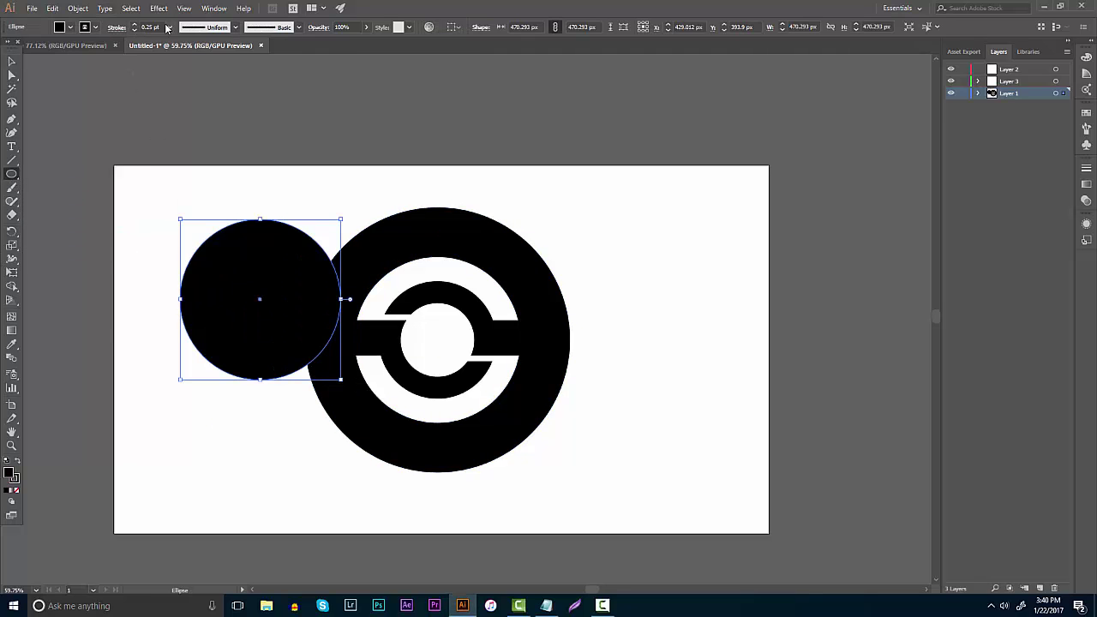
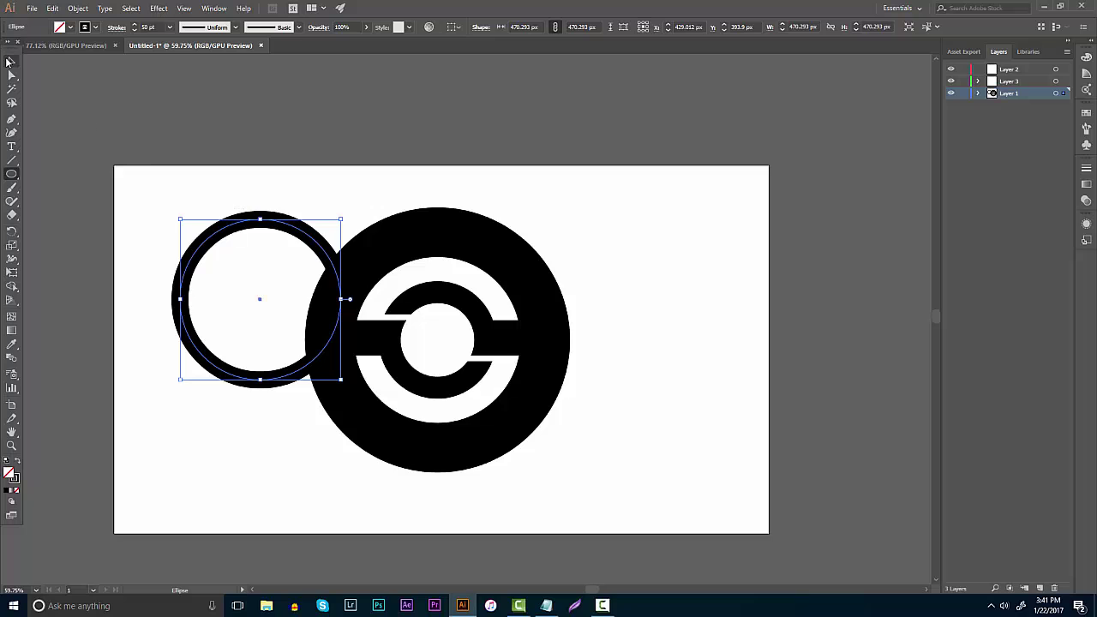
click(11, 61)
key(Delete)
Step: Delete the outer ring and undo the deletion
click(532, 291)
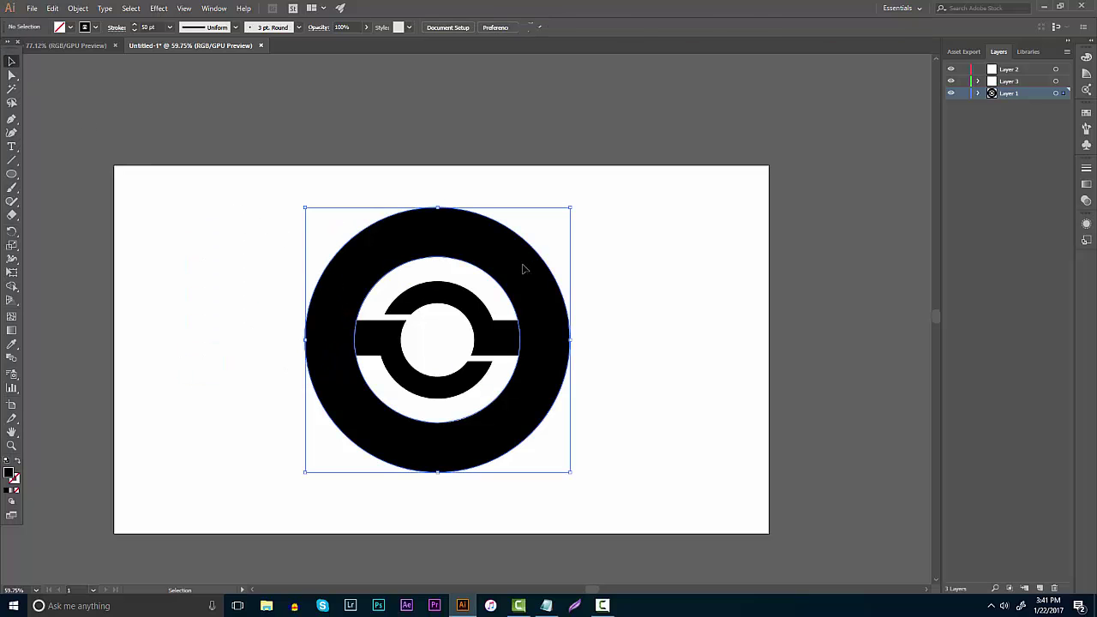
key(Delete)
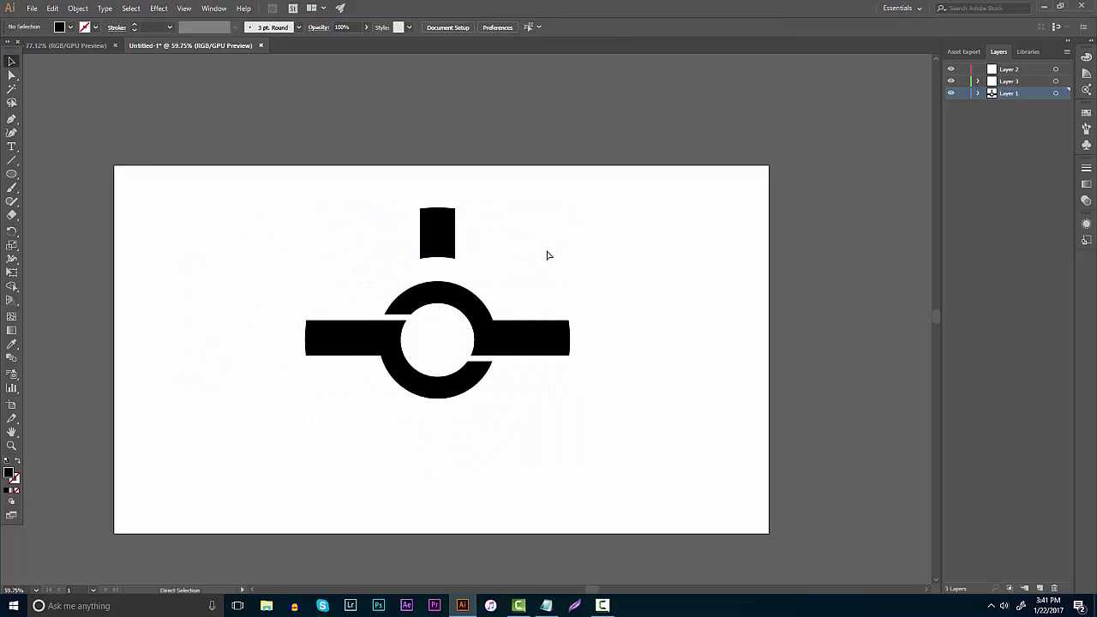
key(ctrl+z)
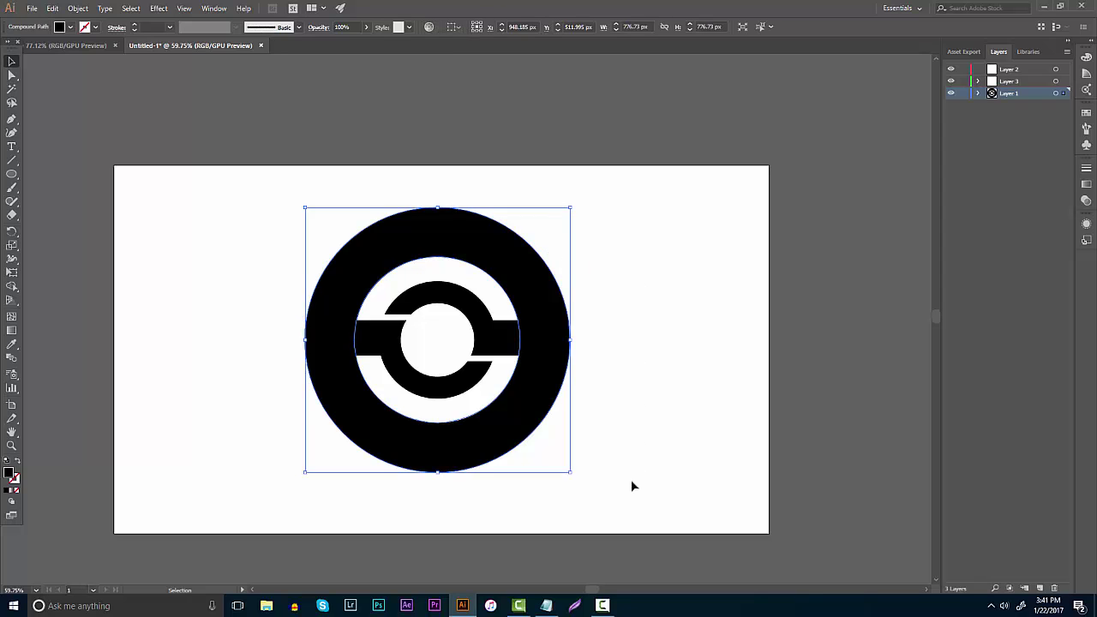
Step: Delete the entire ring emblem and switch to the Pen tool on the empty artboard
drag(641, 503, 286, 187)
key(Delete)
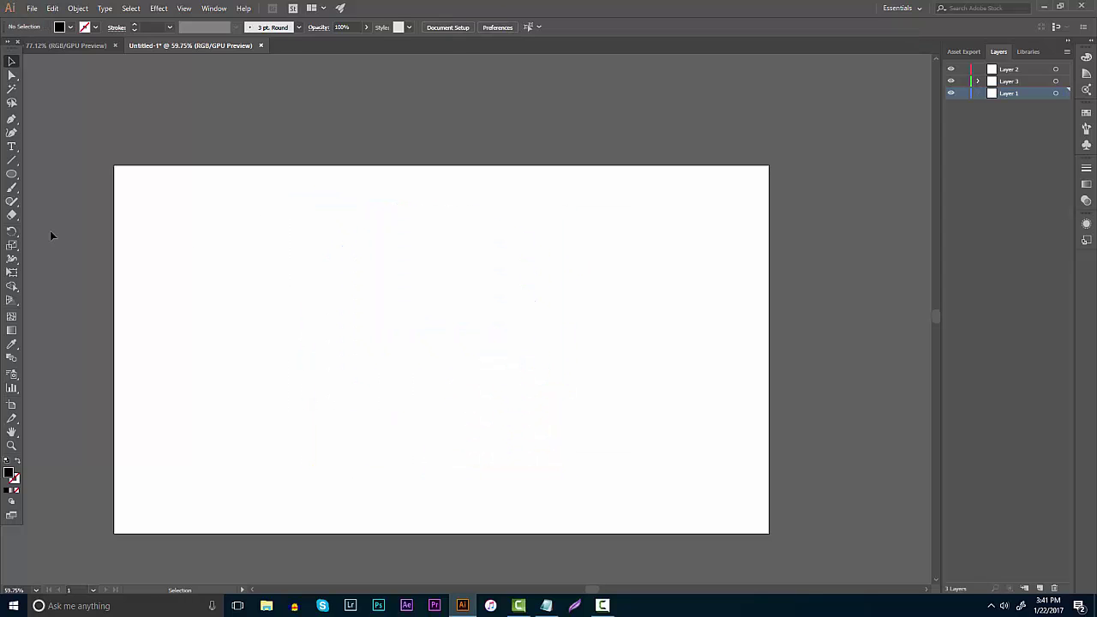
click(12, 133)
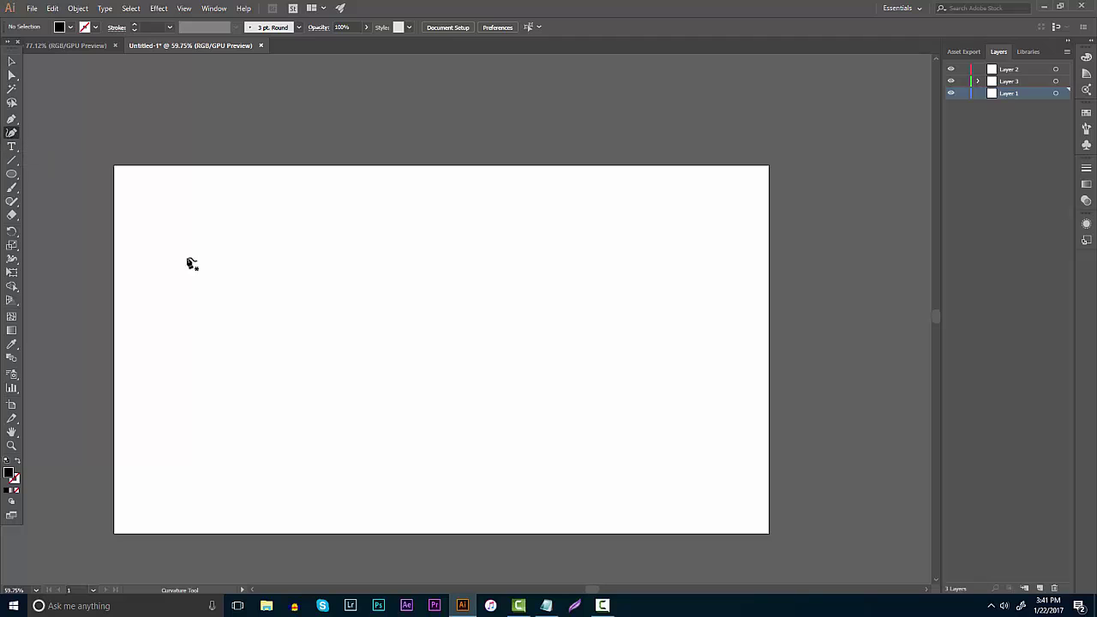
click(287, 284)
click(10, 118)
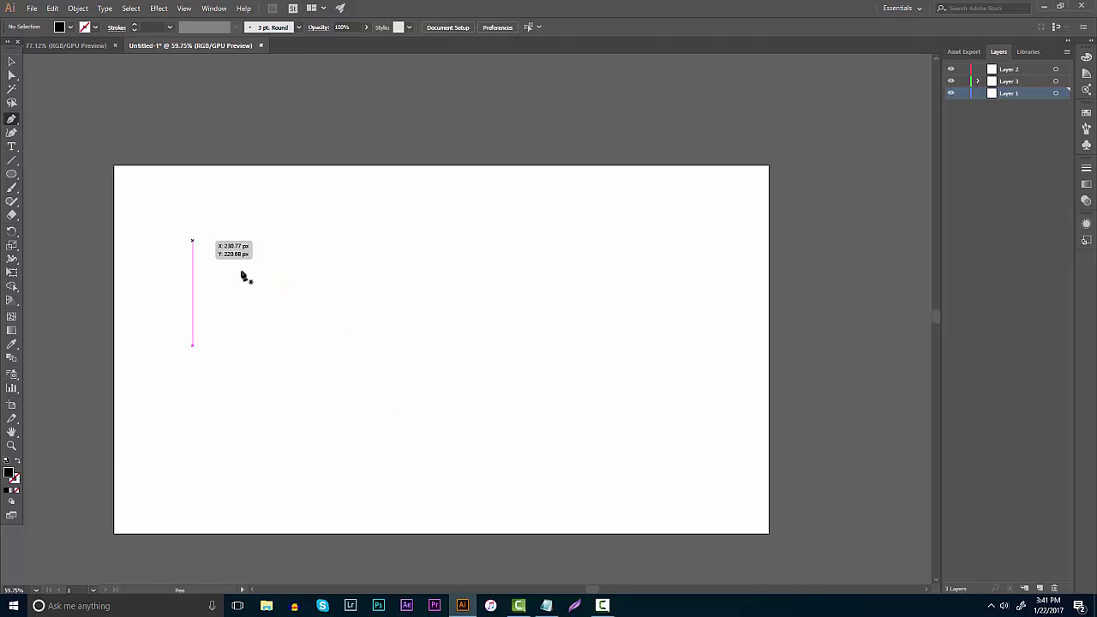
Step: Draw a closed four-sided black diagonal bar with the Pen tool, sloping down to a flat horizontal end
click(278, 294)
click(420, 434)
click(472, 434)
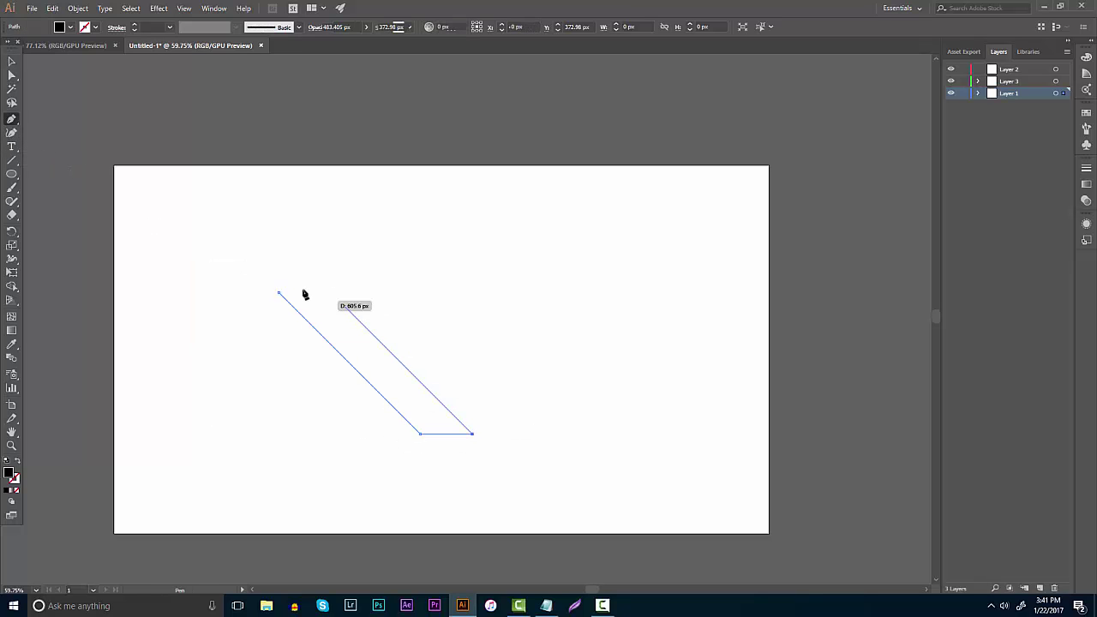
click(309, 272)
click(280, 294)
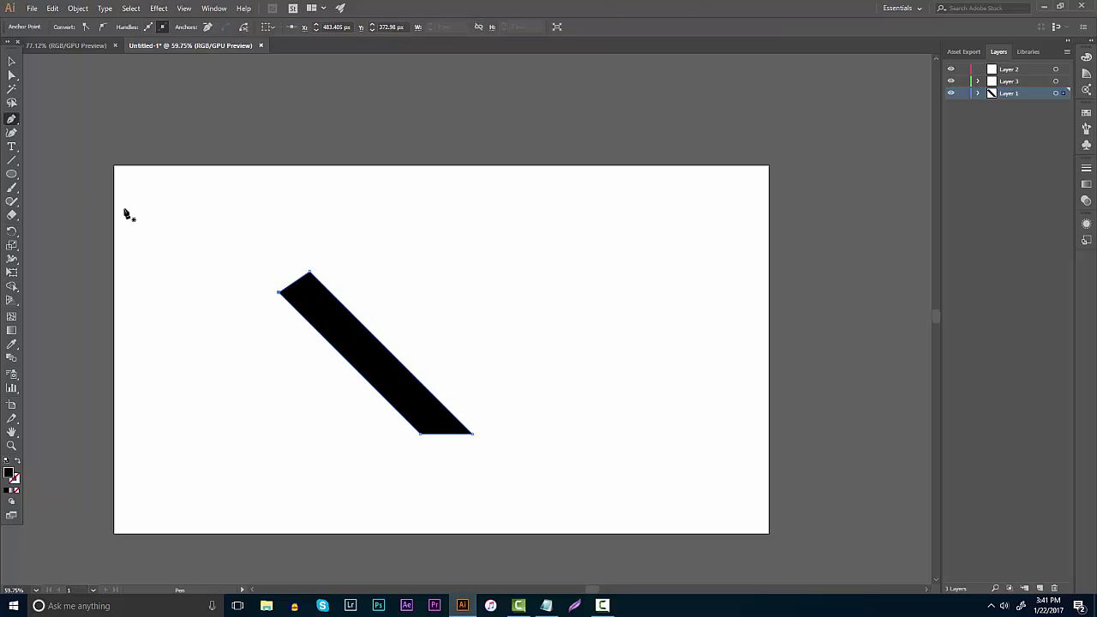
Step: Draw a circle about 318 px across over the bar's upper end and place a smaller concentric circle inside it
drag(11, 174, 52, 206)
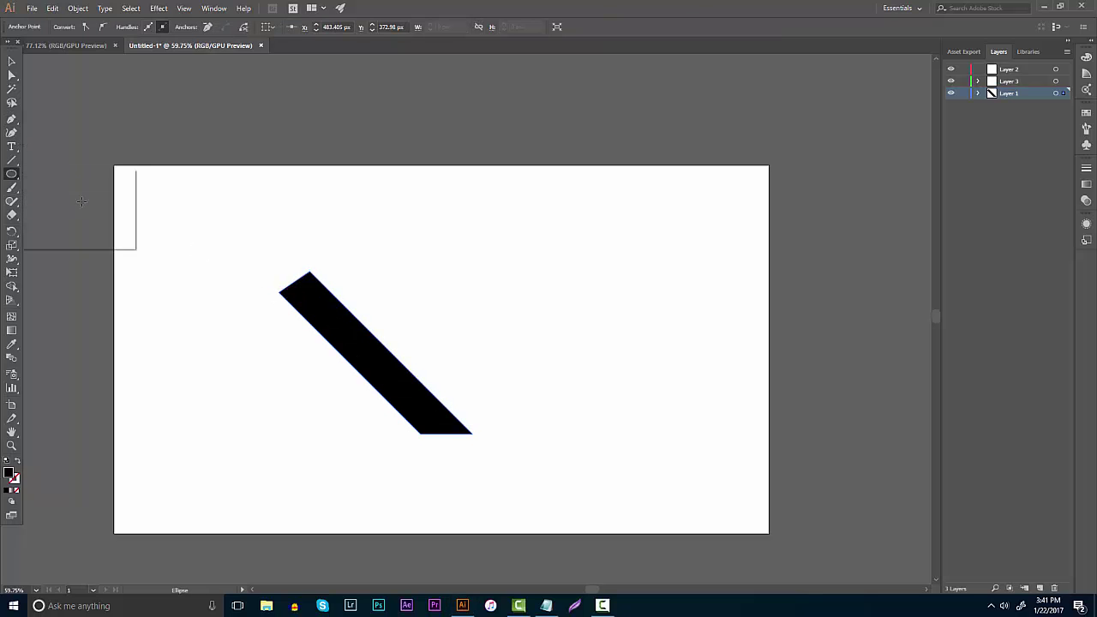
drag(271, 250, 379, 358)
key(v)
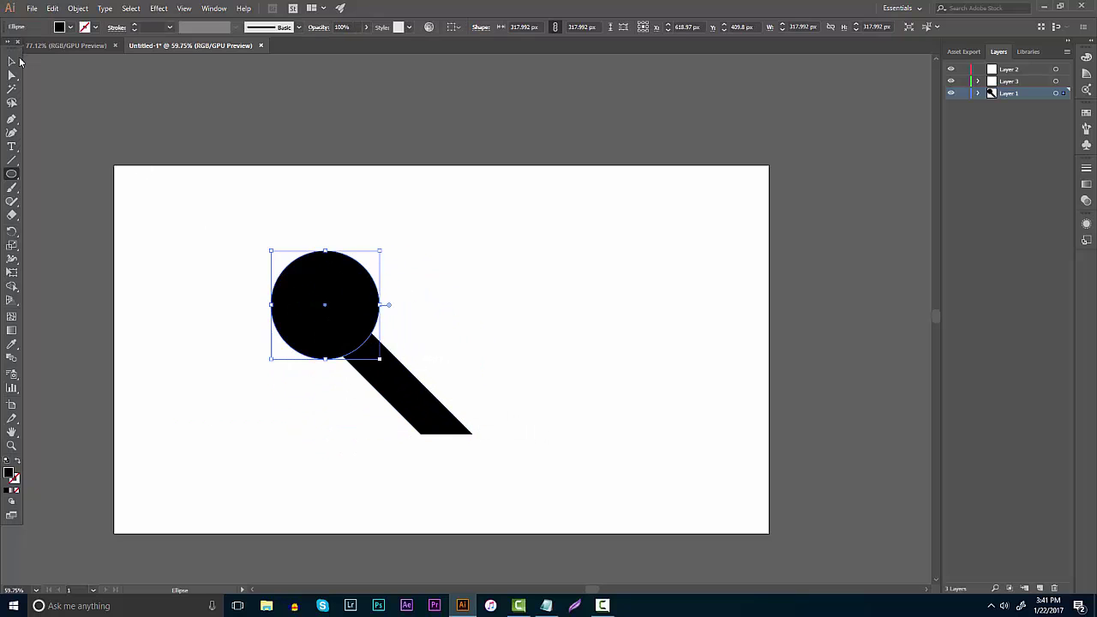
mouse_move(340, 294)
mouse_down()
mouse_move(365, 300)
mouse_move(343, 306)
mouse_move(482, 304)
mouse_move(348, 304)
mouse_up()
mouse_move(386, 269)
mouse_down()
mouse_move(370, 288)
mouse_move(386, 269)
mouse_up()
click(475, 350)
Step: Select the circles and the bar, and cut out the inner circle with the Shape Builder tool
drag(557, 485, 204, 233)
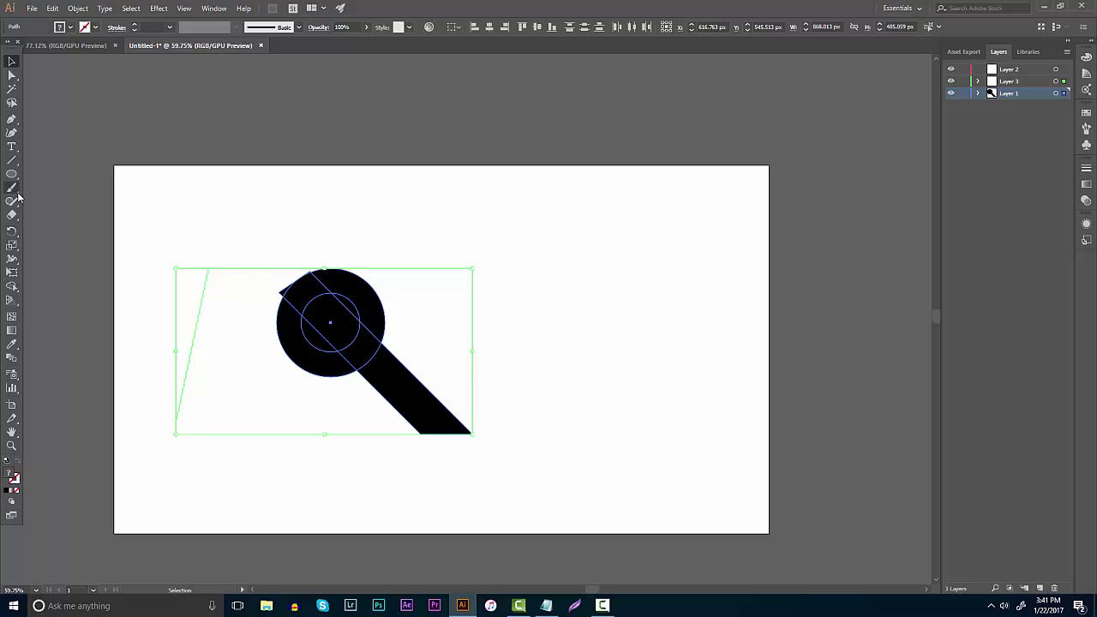
click(12, 287)
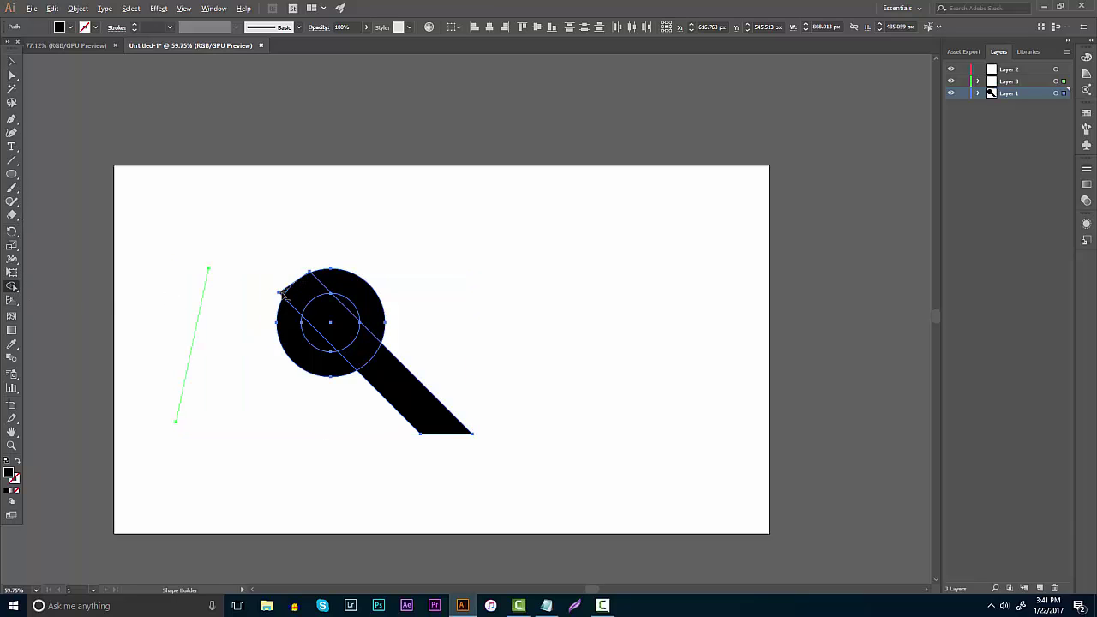
alt+click(332, 317)
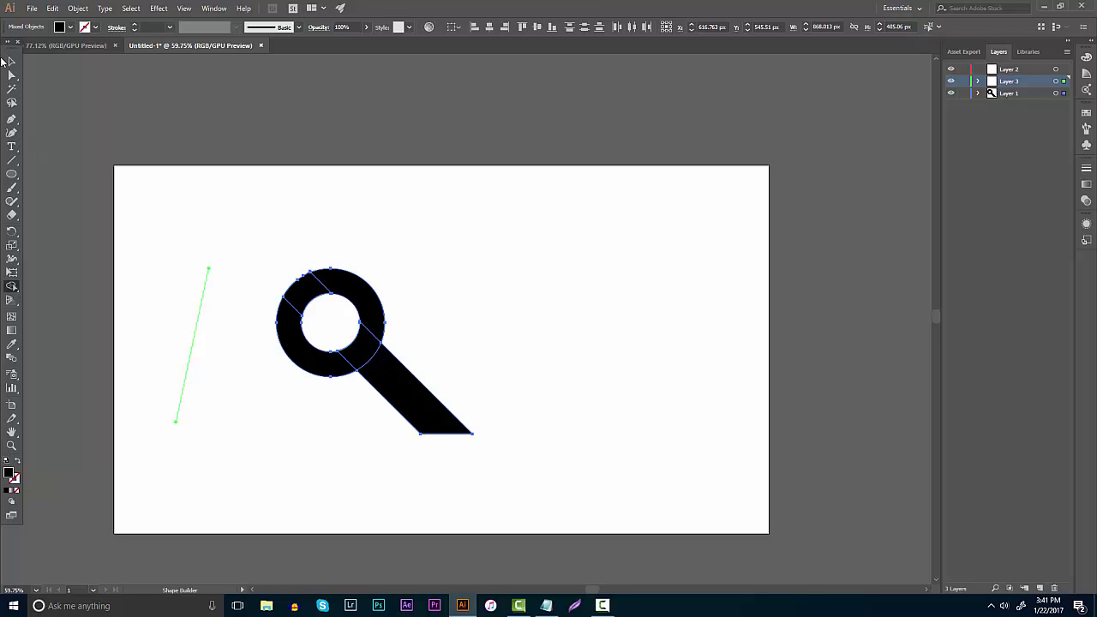
Step: Move the diagonal bar up along the ring's outer right side and cut away its end protruding into the hole
click(10, 61)
click(118, 162)
drag(397, 395, 414, 348)
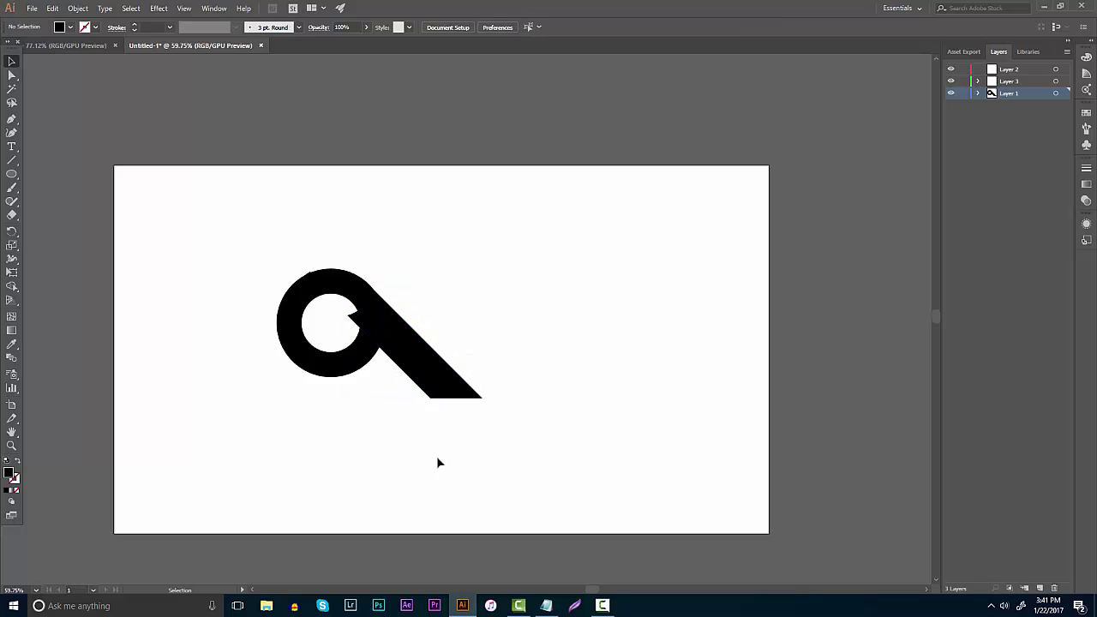
drag(459, 484, 244, 236)
click(12, 285)
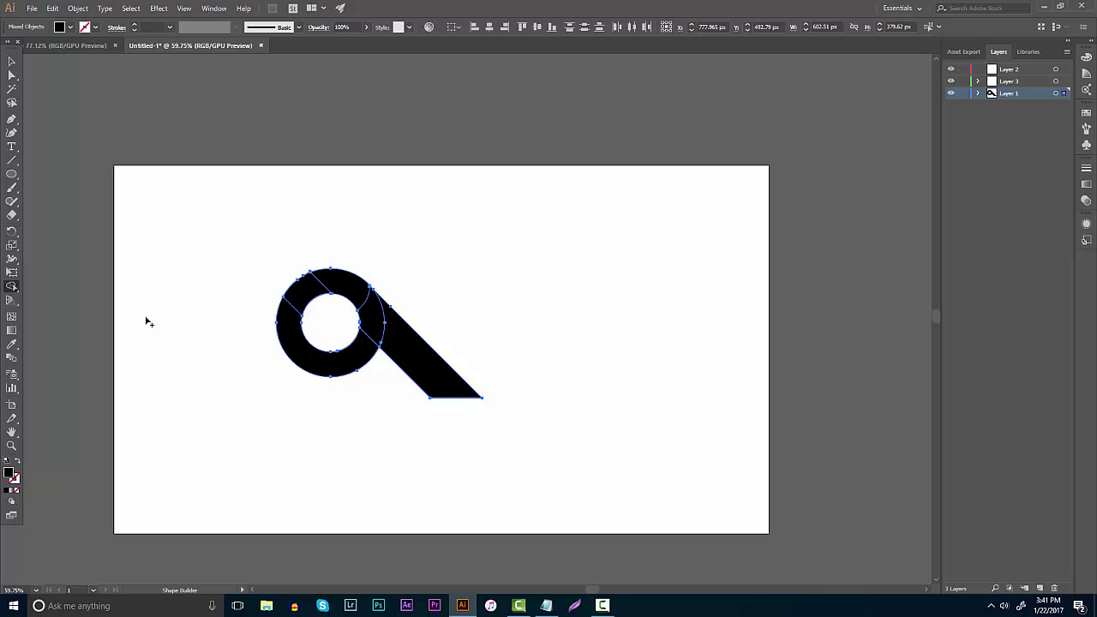
Step: Cut off the pointed sliver sticking out of the ring's upper-left outer edge with the Shape Builder, then deselect
click(12, 445)
drag(174, 304, 387, 204)
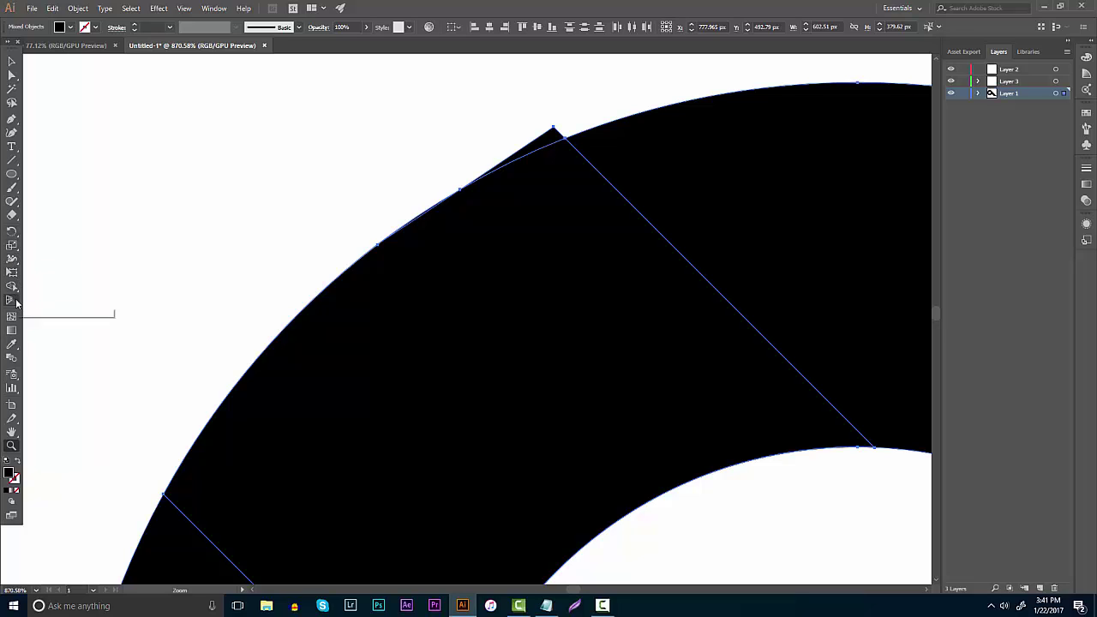
click(22, 286)
alt+click(518, 152)
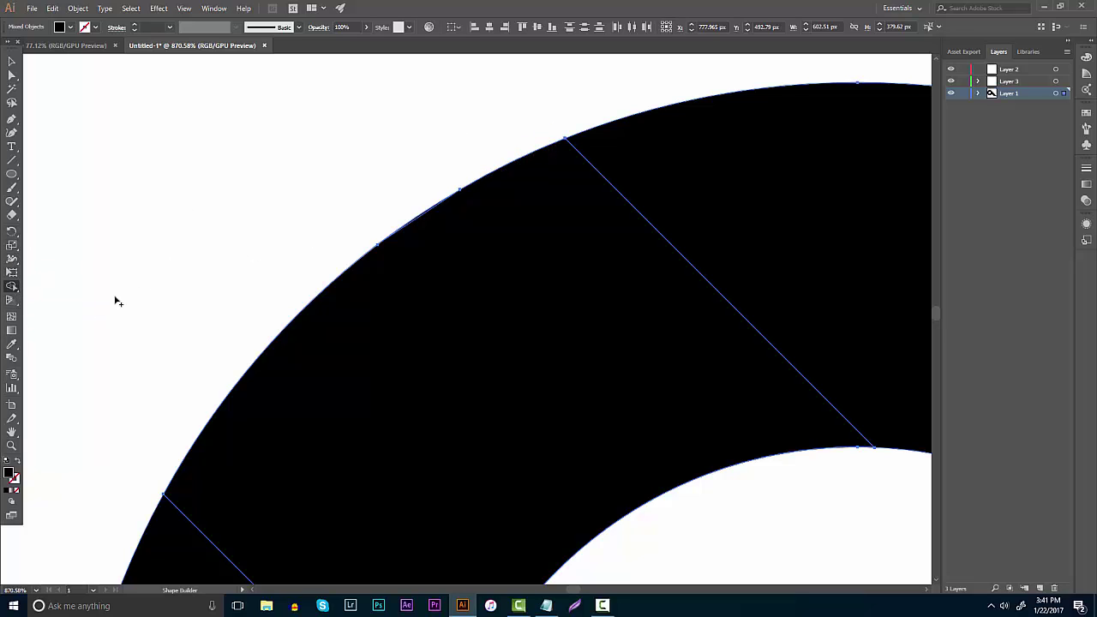
click(420, 217)
key(ctrl+z)
click(11, 445)
drag(203, 367, 108, 306)
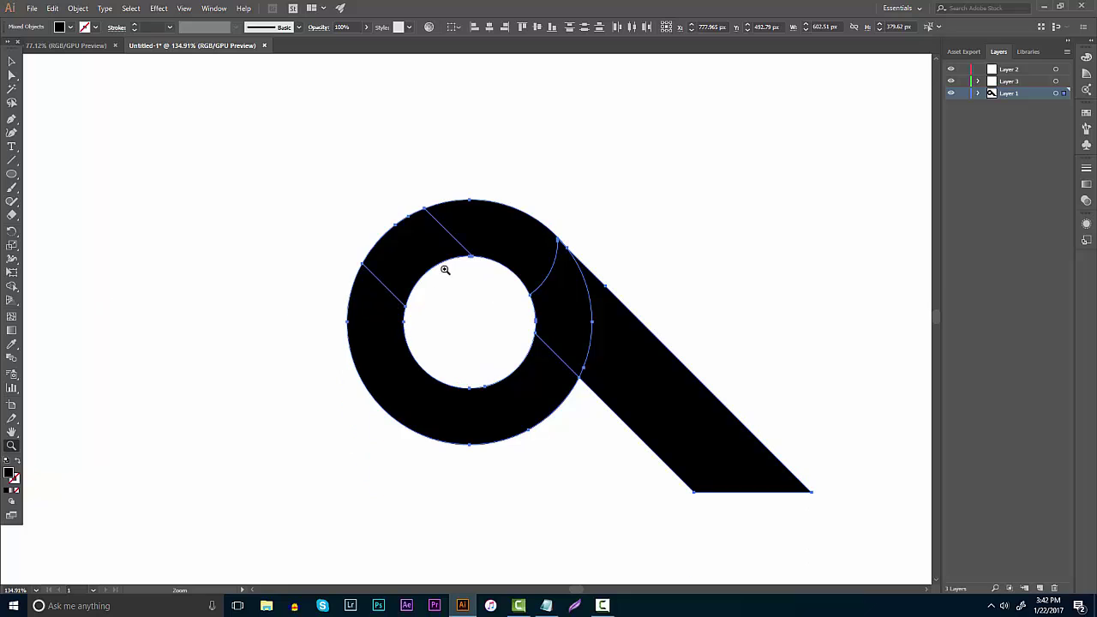
click(11, 61)
click(145, 88)
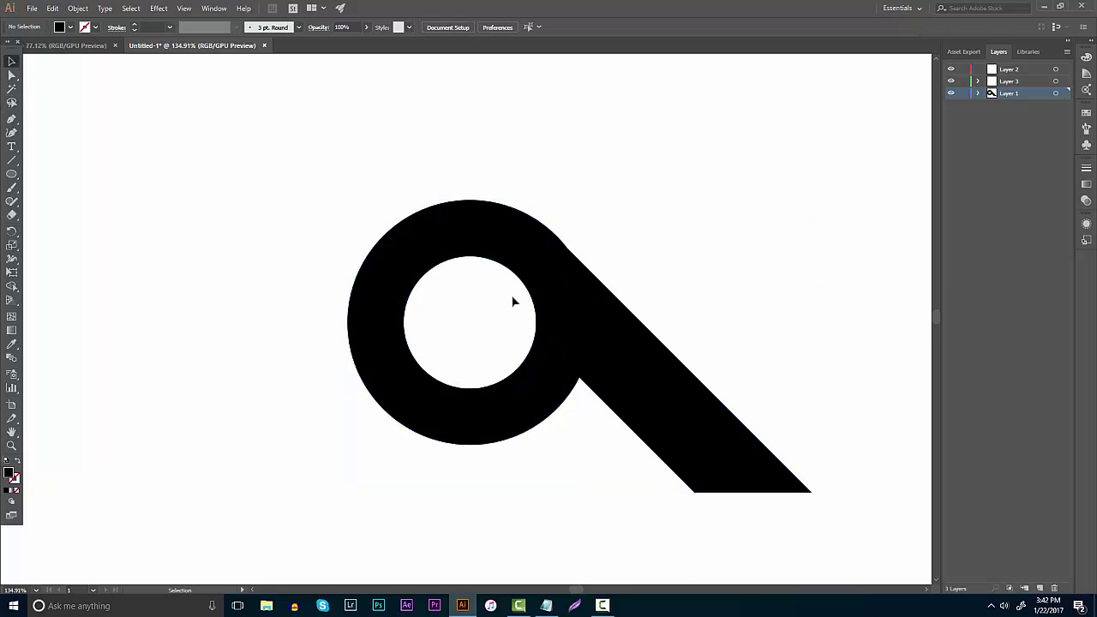
Step: Duplicate the ring-and-bar shape and reflect the copy across the vertical axis
scroll(515, 300, down, 2)
click(11, 444)
drag(394, 379, 568, 321)
click(11, 61)
drag(201, 216, 605, 422)
key(ctrl+d)
click(77, 7)
mouse_move(108, 35)
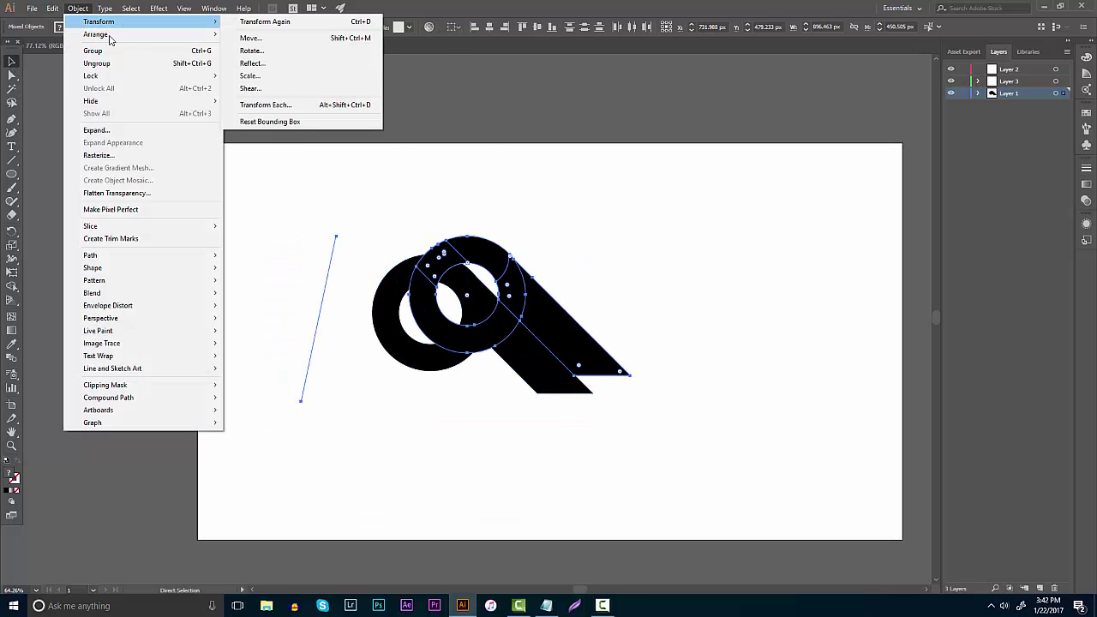
click(258, 70)
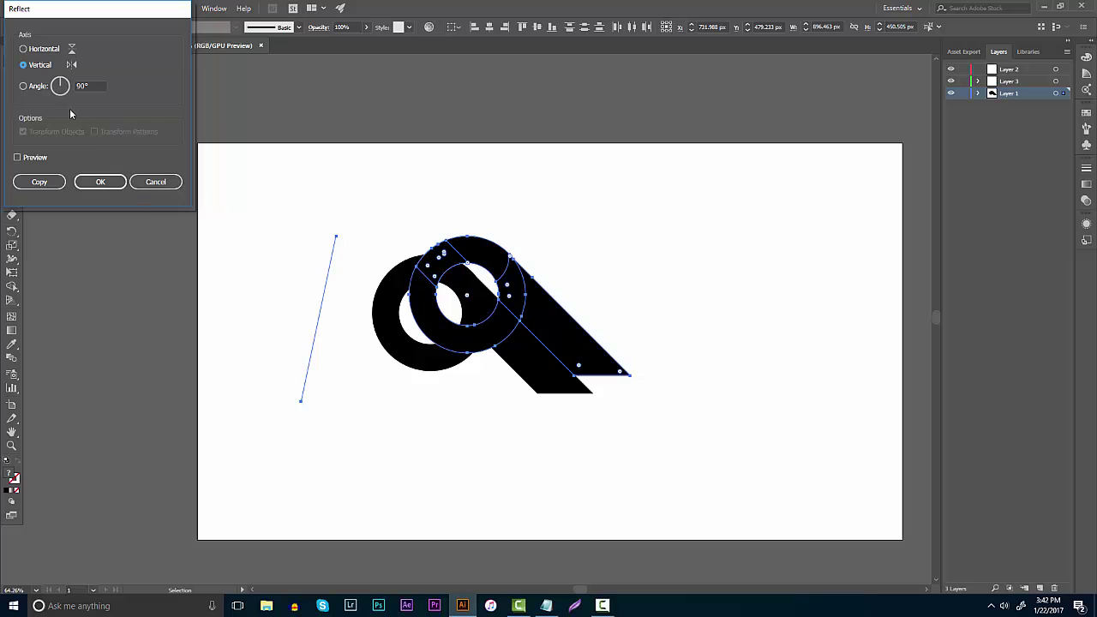
click(114, 184)
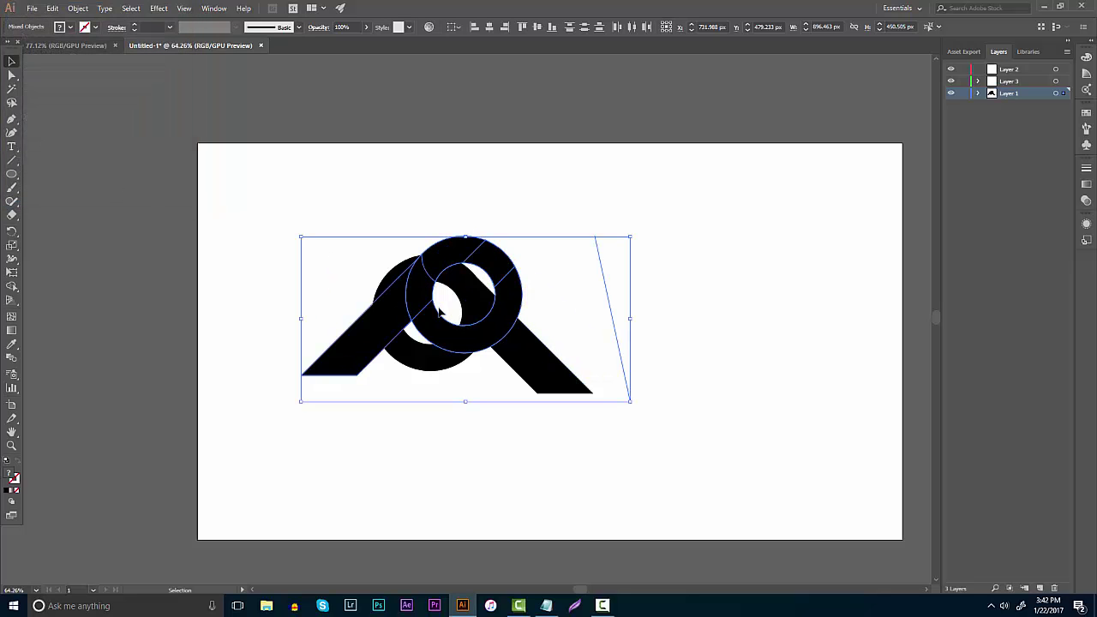
Step: Align the mirrored copy beside the original so the bars cross, and move the pair up near the artboard's upper edge
drag(372, 344, 499, 331)
click(583, 464)
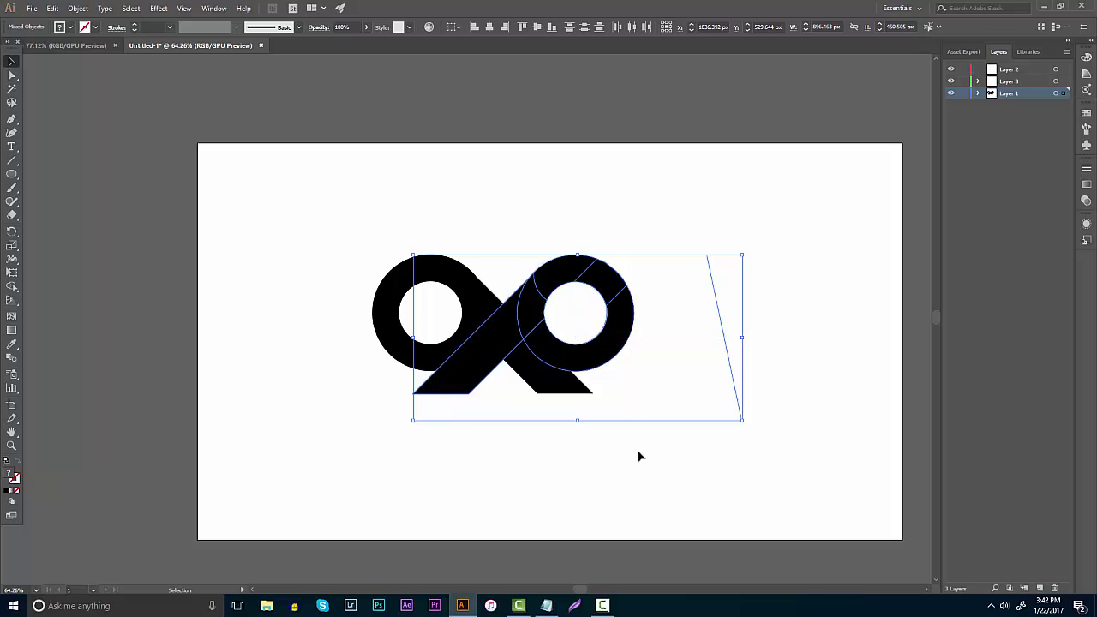
click(638, 454)
drag(677, 437, 355, 228)
drag(522, 338, 538, 248)
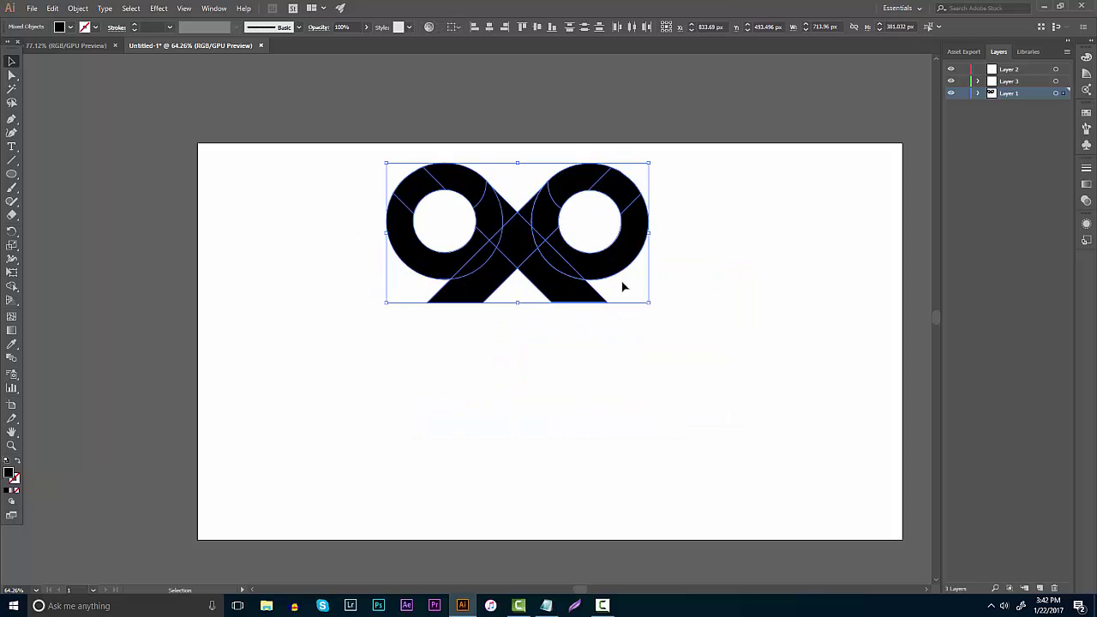
Step: Duplicate the crossed pair, reflect the copy across the horizontal axis, and place it below the original with the bar ends meeting
key(ctrl+c)
key(ctrl+v)
click(75, 8)
mouse_move(93, 21)
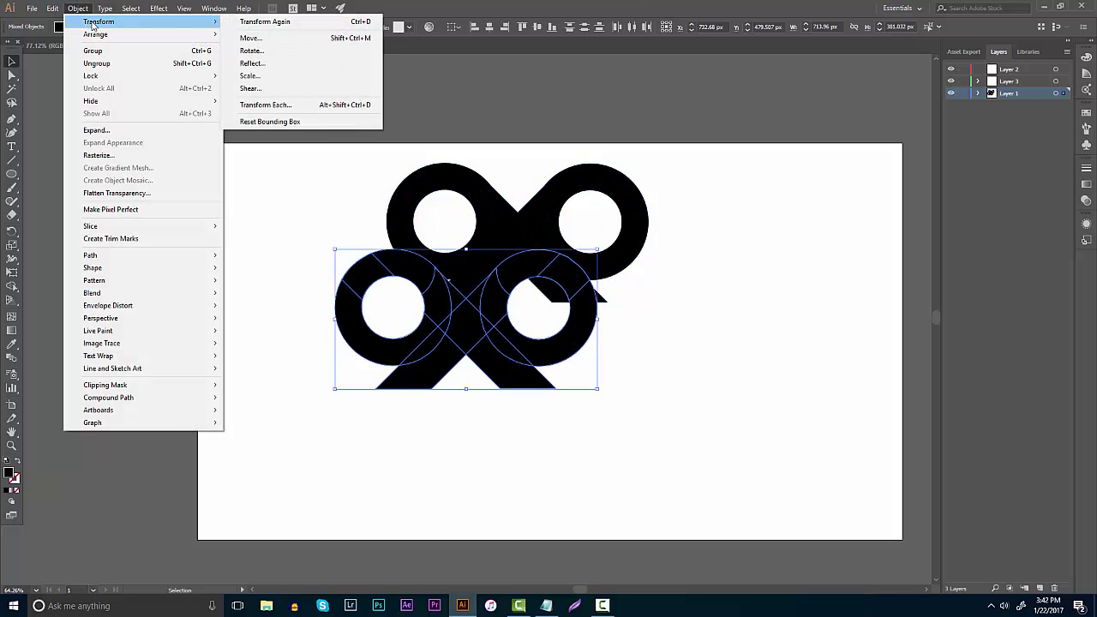
click(289, 67)
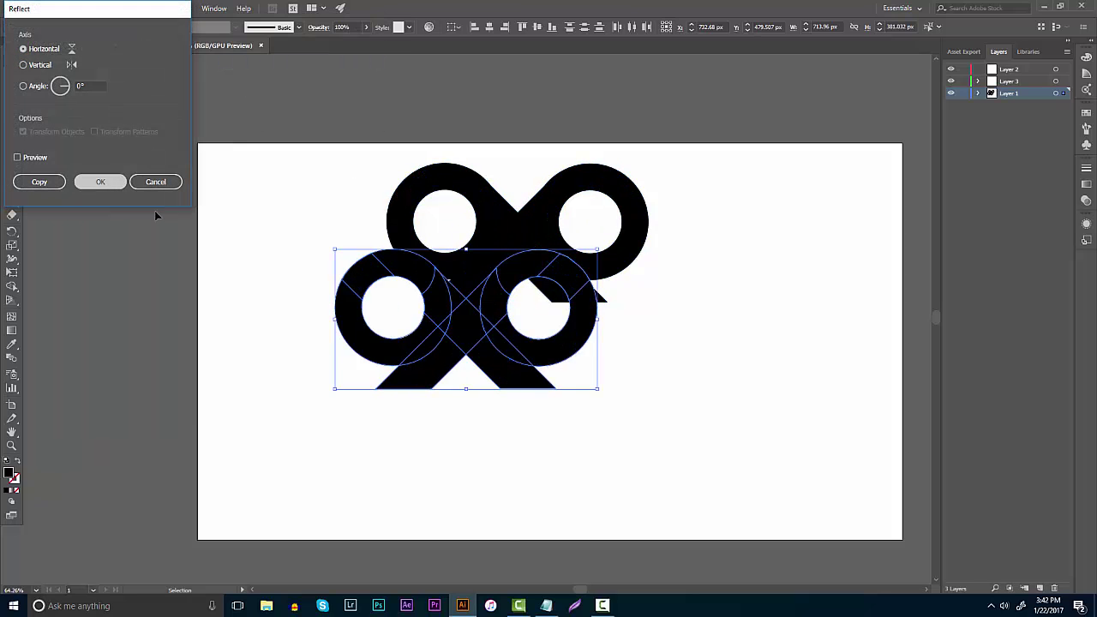
click(101, 181)
drag(479, 313, 528, 365)
click(254, 293)
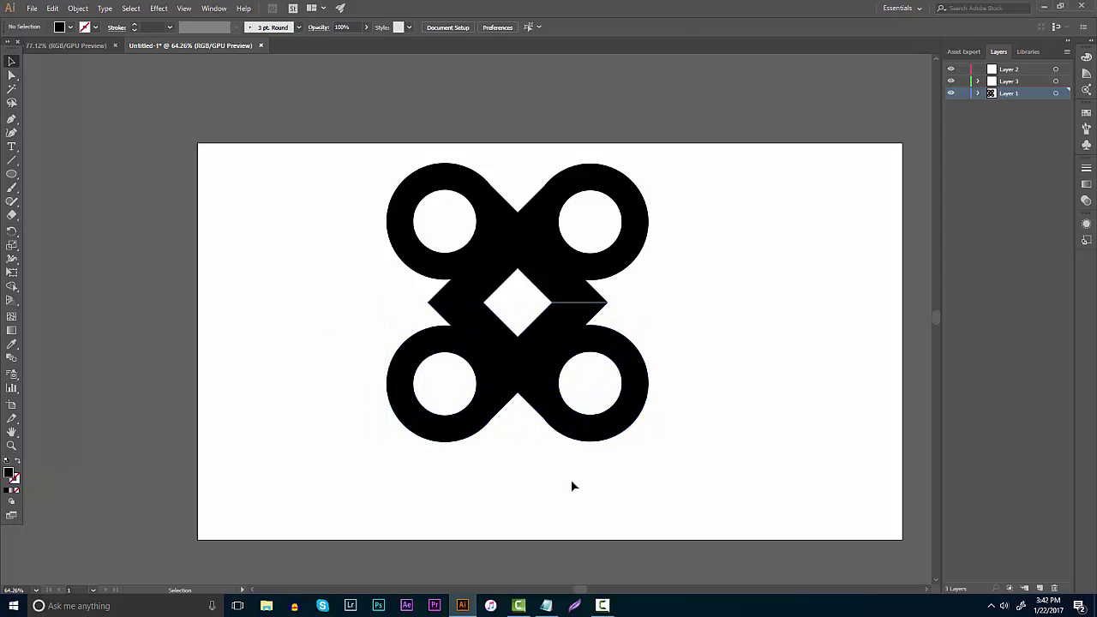
Step: Move the lower pair slightly up so its bar ends overlap those of the upper pair
drag(694, 479, 372, 304)
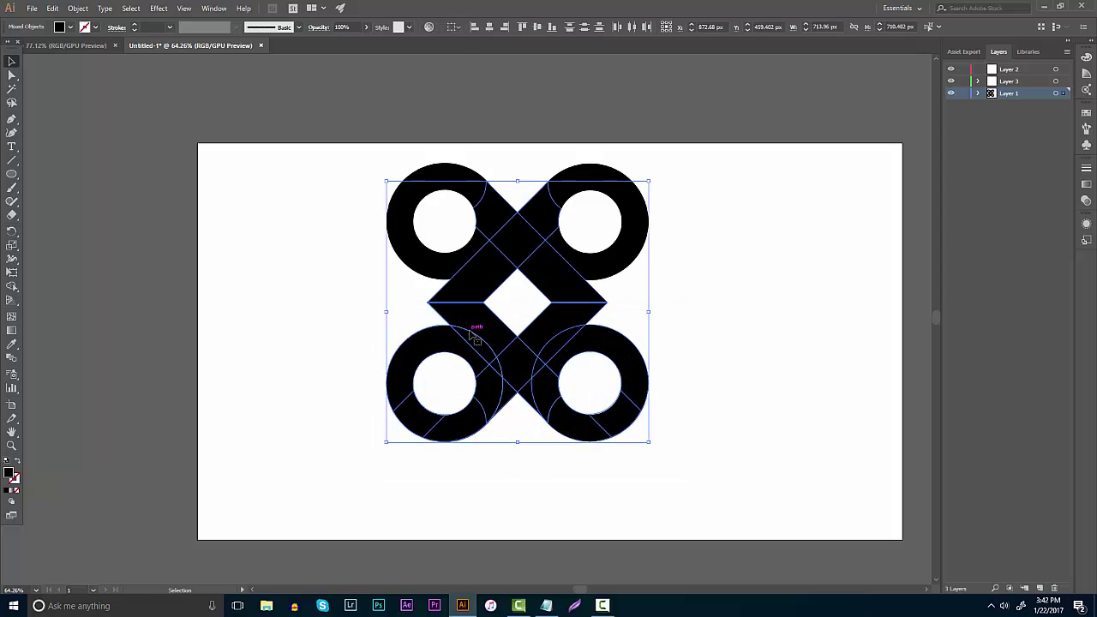
drag(466, 314, 713, 445)
click(714, 445)
click(531, 367)
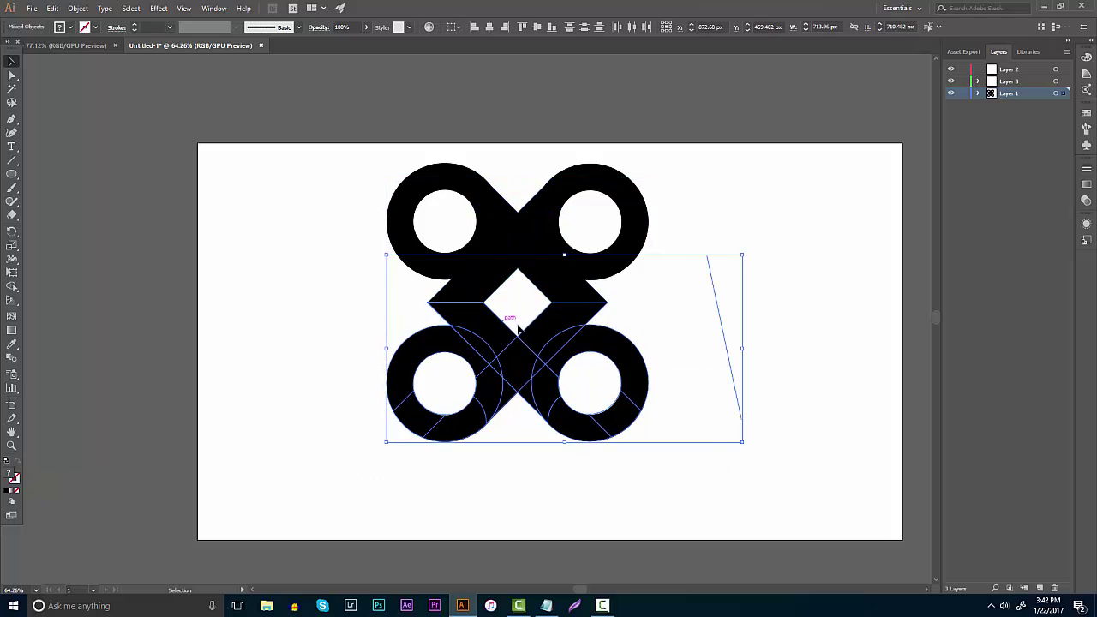
drag(531, 367, 545, 354)
click(686, 470)
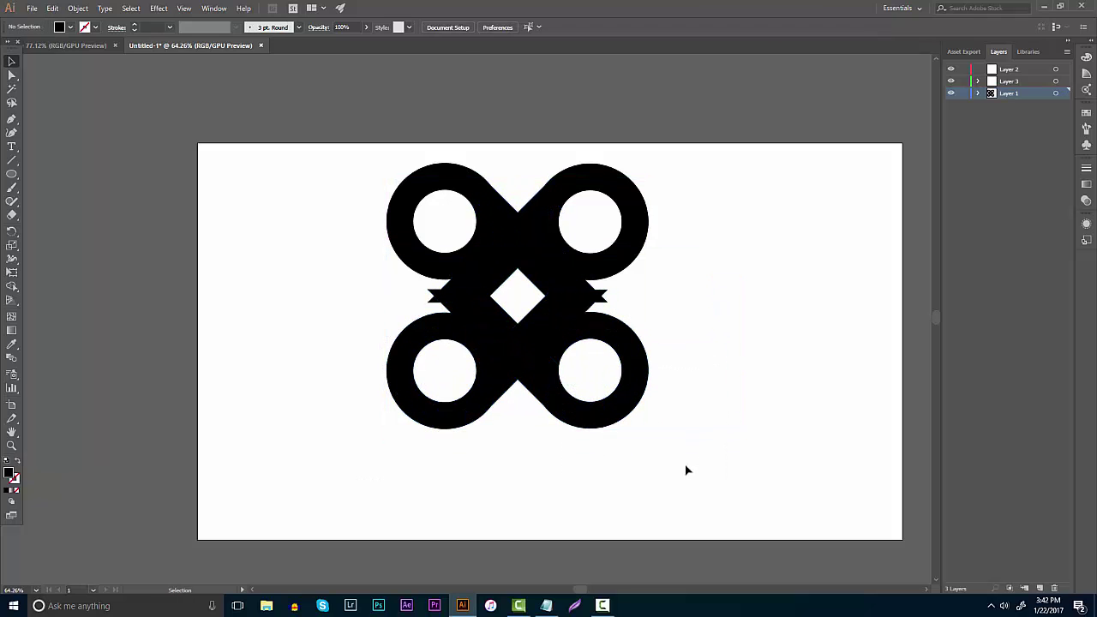
Step: Place a copy of a corner ring at the emblem's center and scale it down to about 171 px across
drag(722, 474, 417, 184)
click(245, 276)
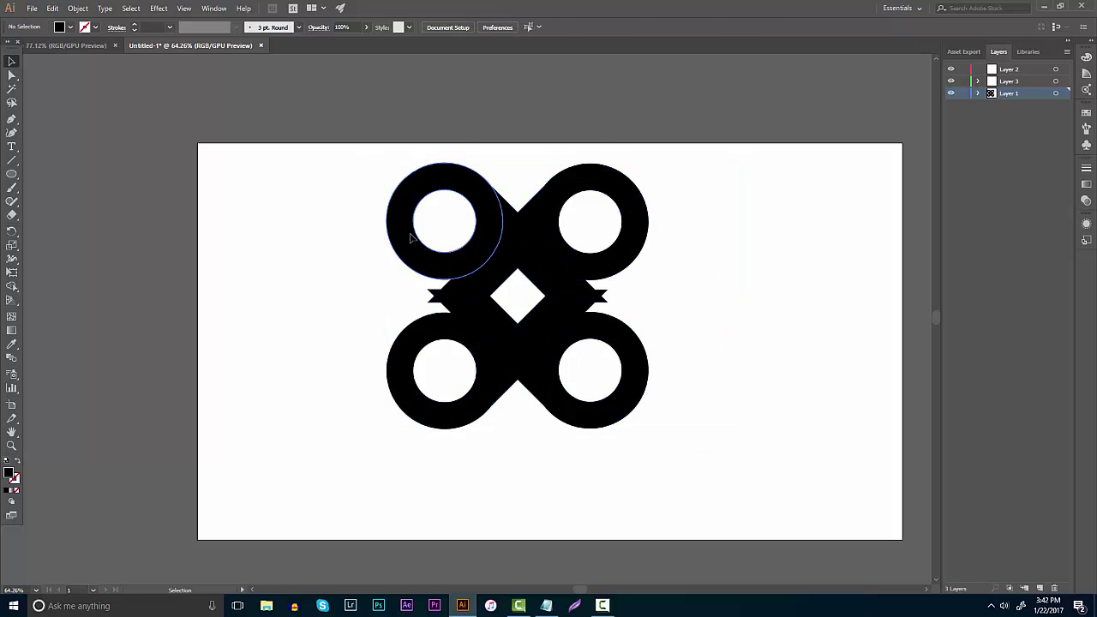
drag(410, 238, 555, 283)
drag(578, 238, 551, 264)
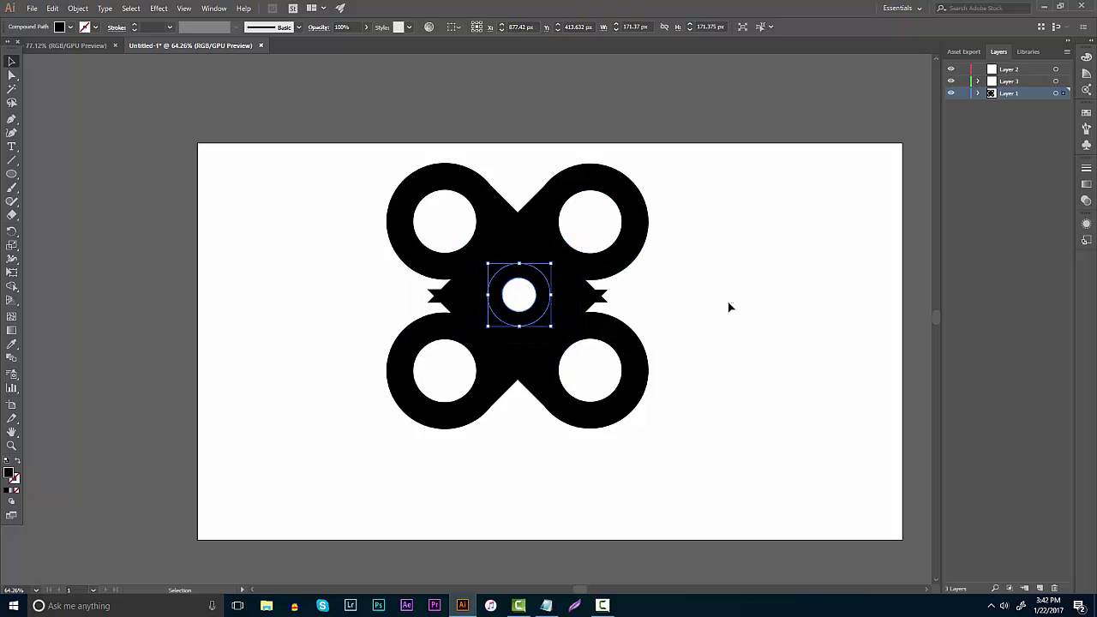
click(729, 307)
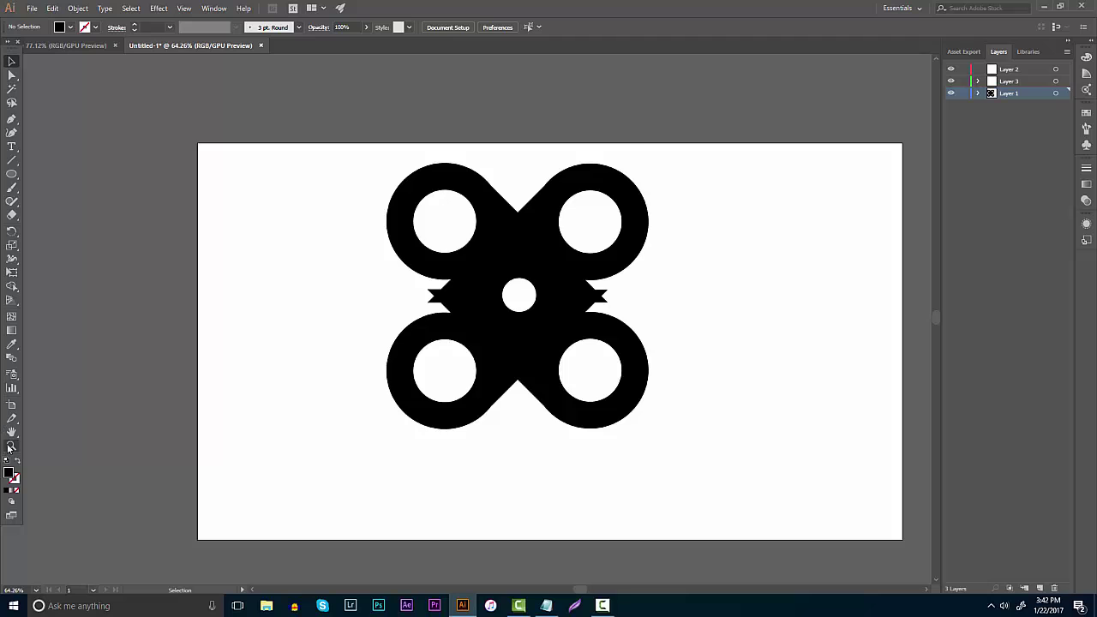
Step: Cut out the areas above and below the center ring and the horizontal strips on both its sides with the Shape Builder
drag(720, 462, 343, 166)
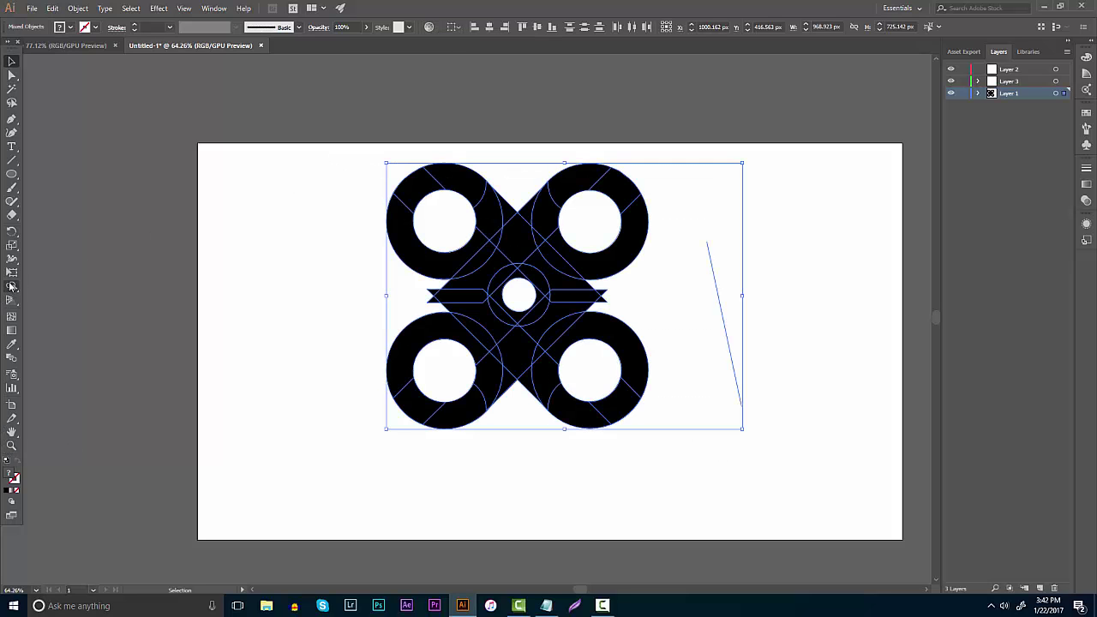
click(11, 287)
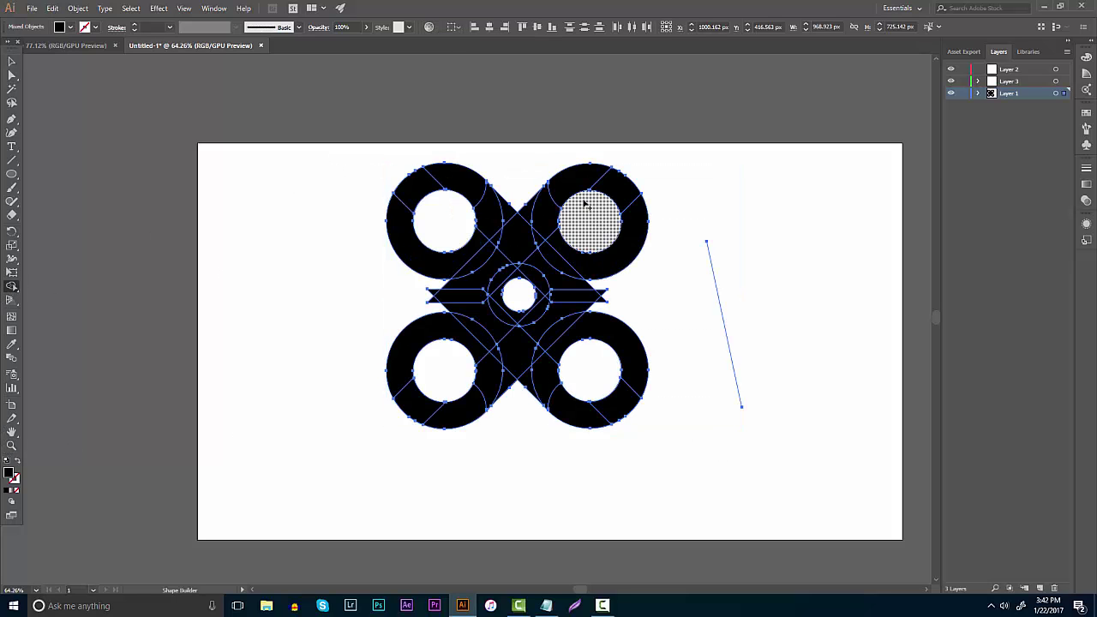
alt+click(519, 235)
alt+click(518, 352)
alt+click(577, 297)
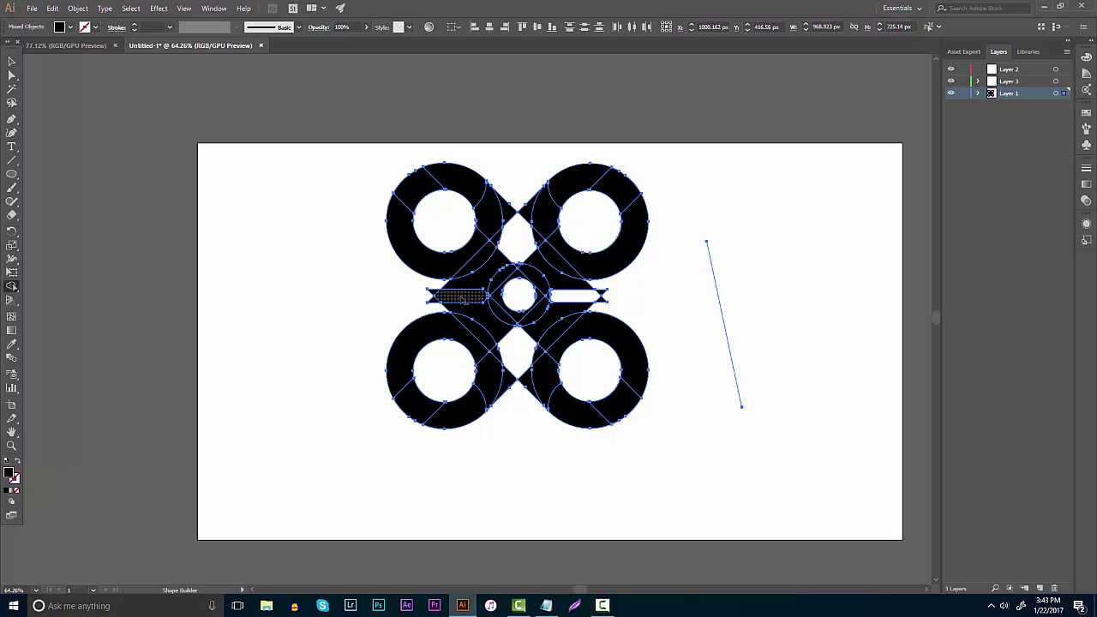
alt+click(455, 297)
Step: Cut out the four curved slivers facing the center and the small tips at both side ends, then deselect the emblem
alt+click(474, 333)
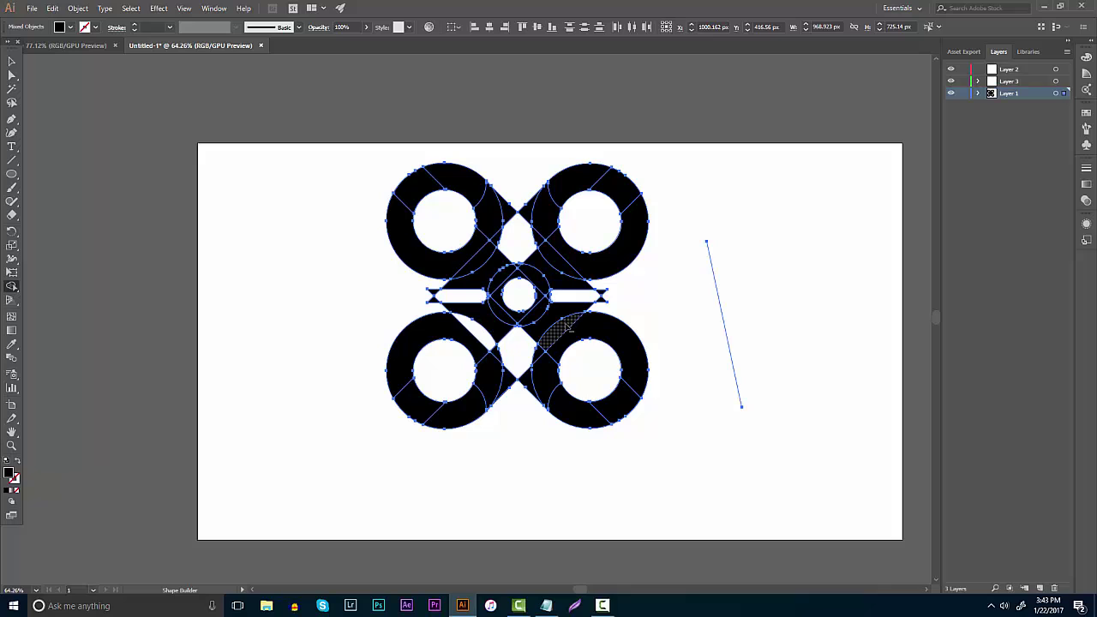
alt+click(562, 333)
alt+click(469, 262)
alt+click(559, 258)
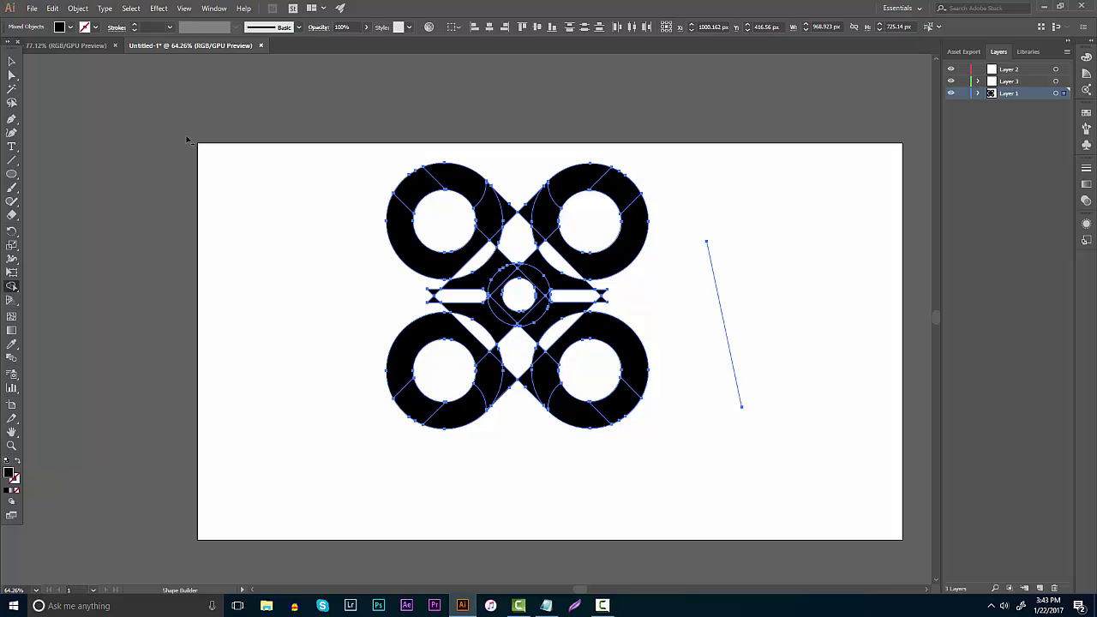
alt+click(433, 297)
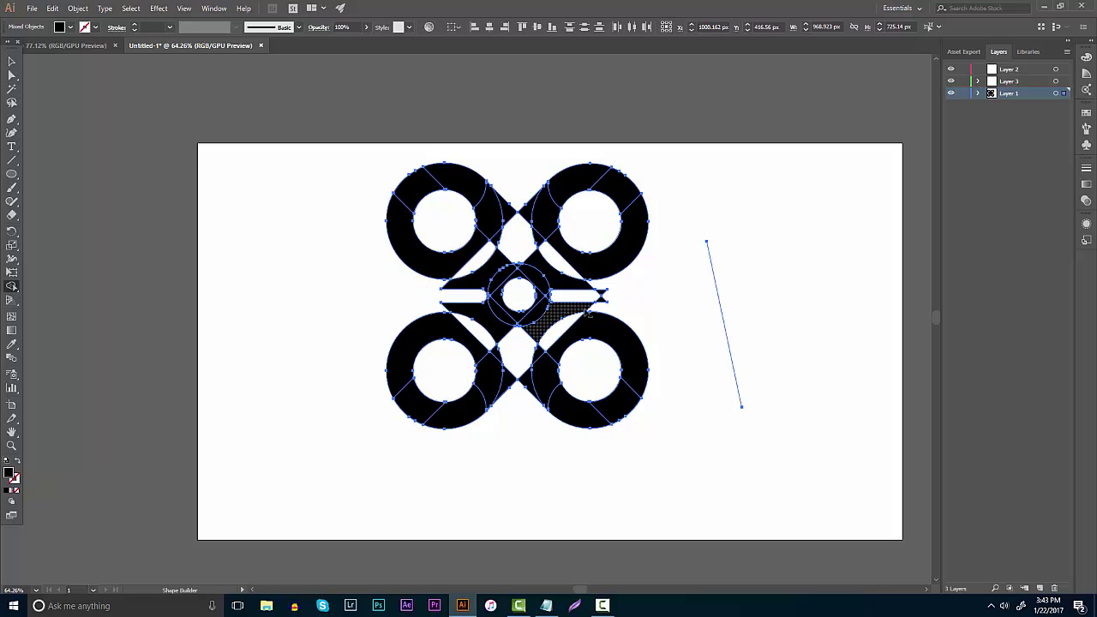
alt+click(603, 301)
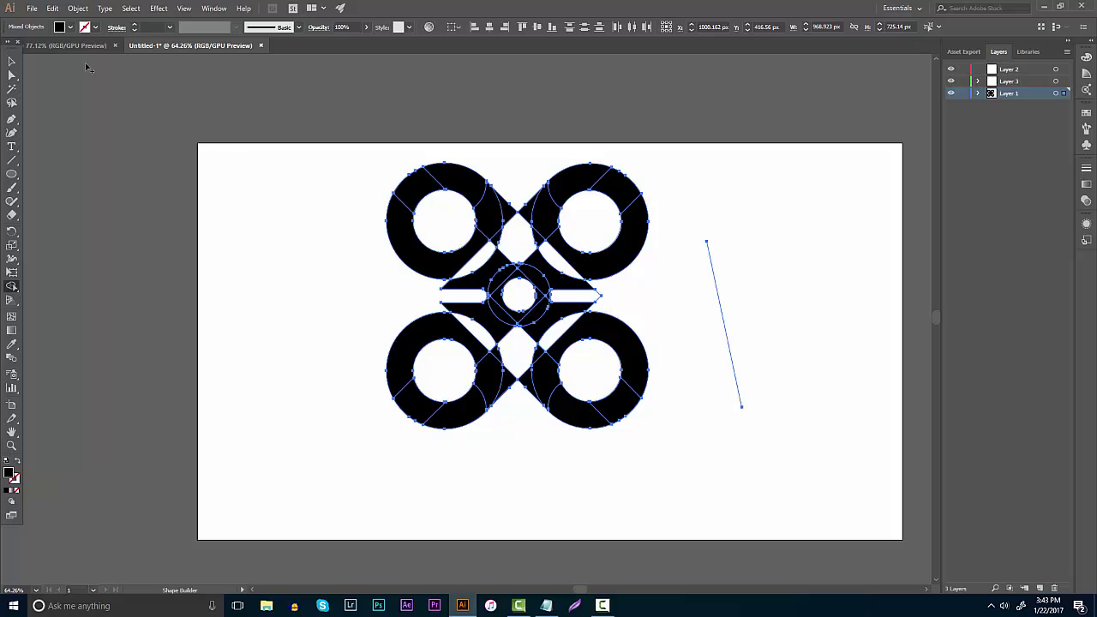
click(12, 62)
click(162, 137)
scroll(131, 300, down, 3)
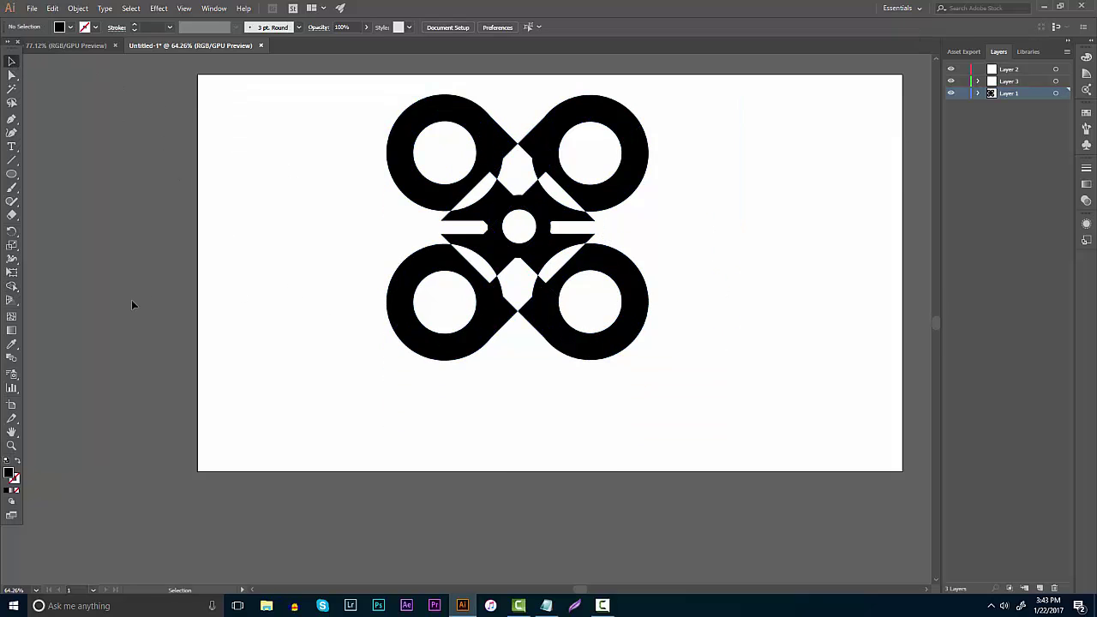
Step: Merge all the emblem's pieces with the Pathfinder Merge operation, then deselect it
scroll(132, 299, up, 3)
key(z)
scroll(431, 358, down, 3)
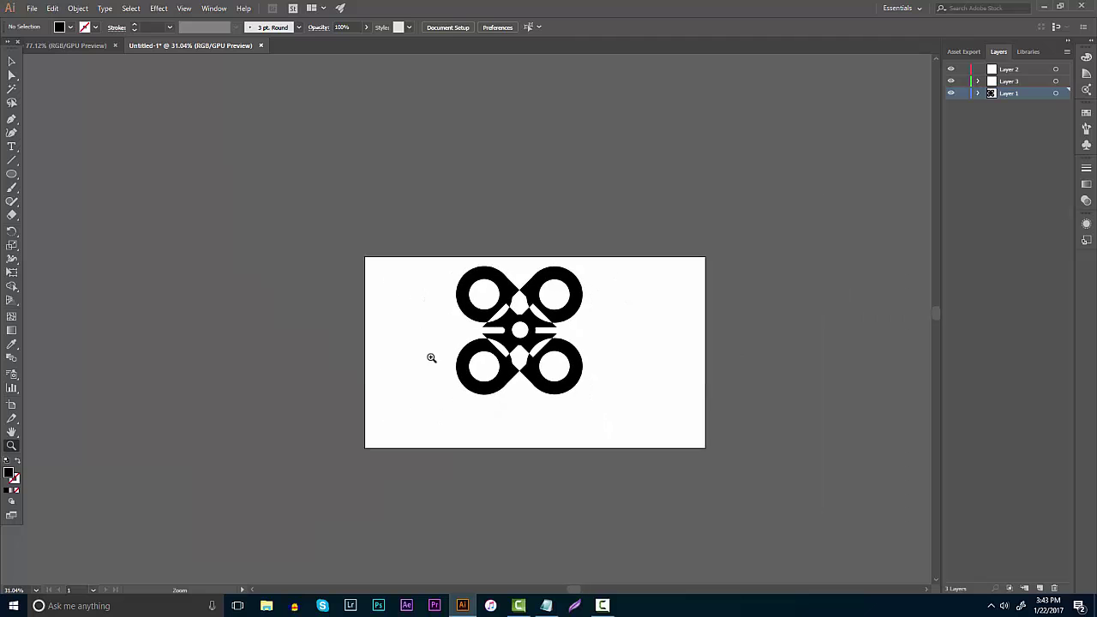
scroll(683, 331, up, 5)
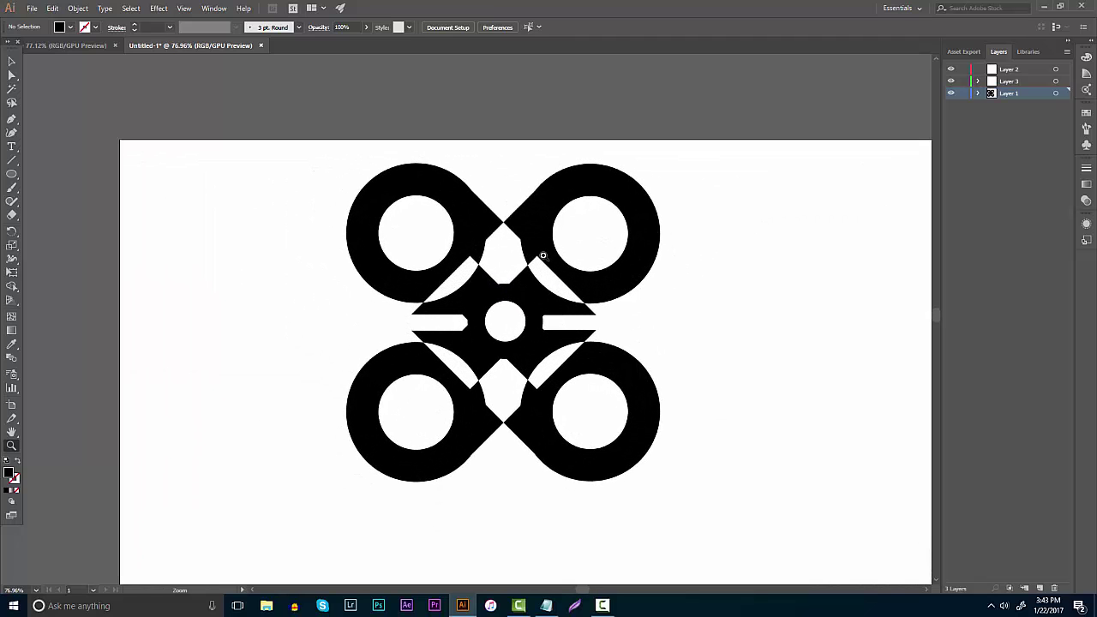
click(5, 60)
drag(691, 503, 334, 159)
click(214, 8)
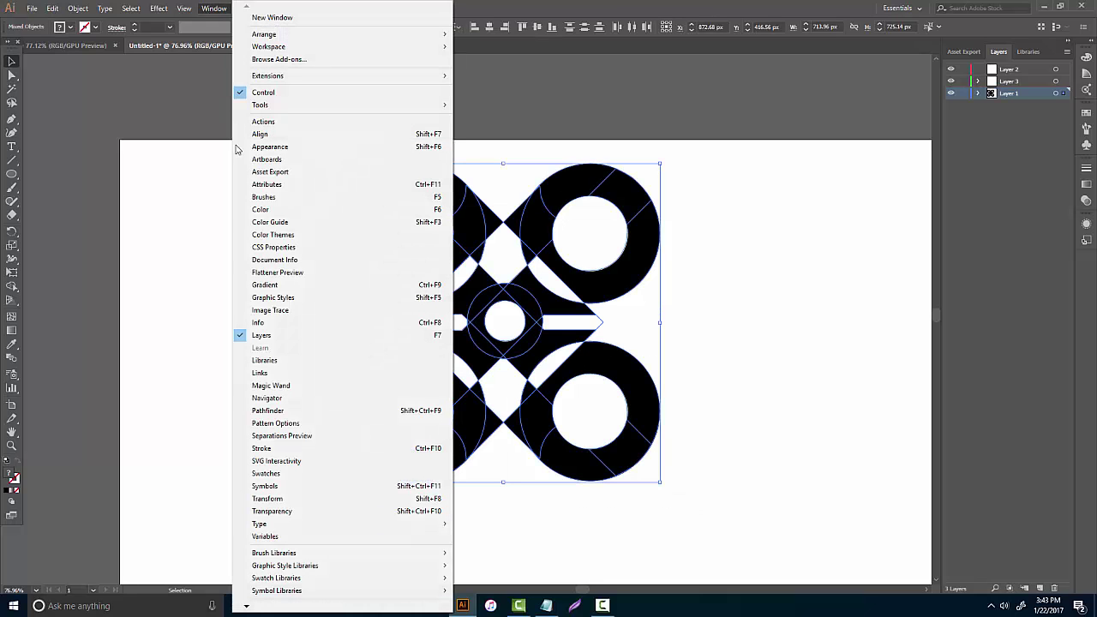
click(304, 412)
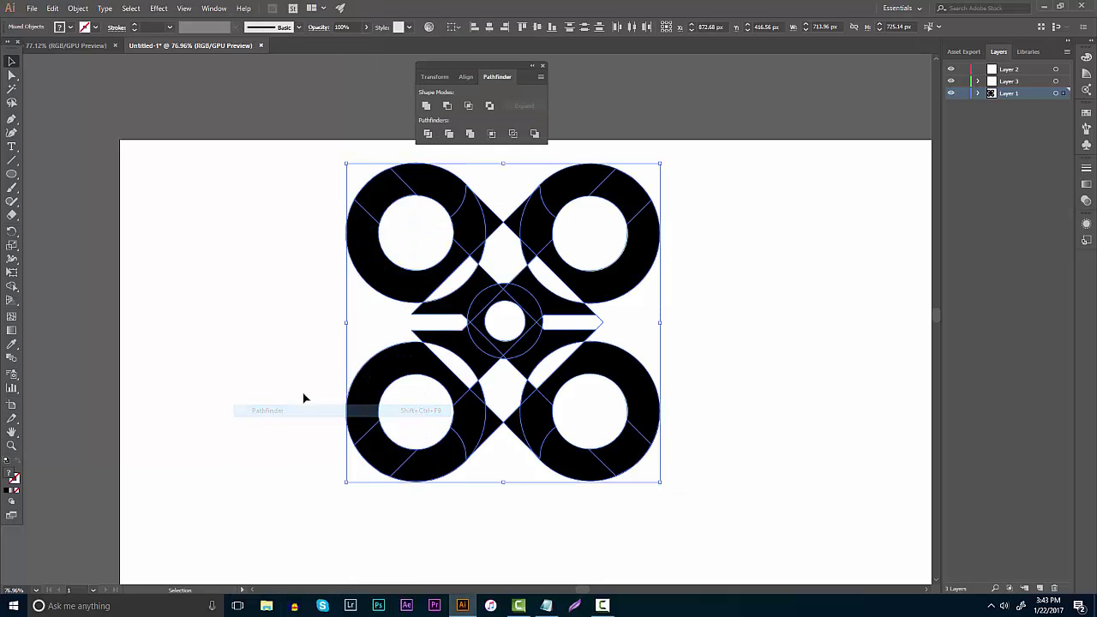
click(470, 135)
click(708, 322)
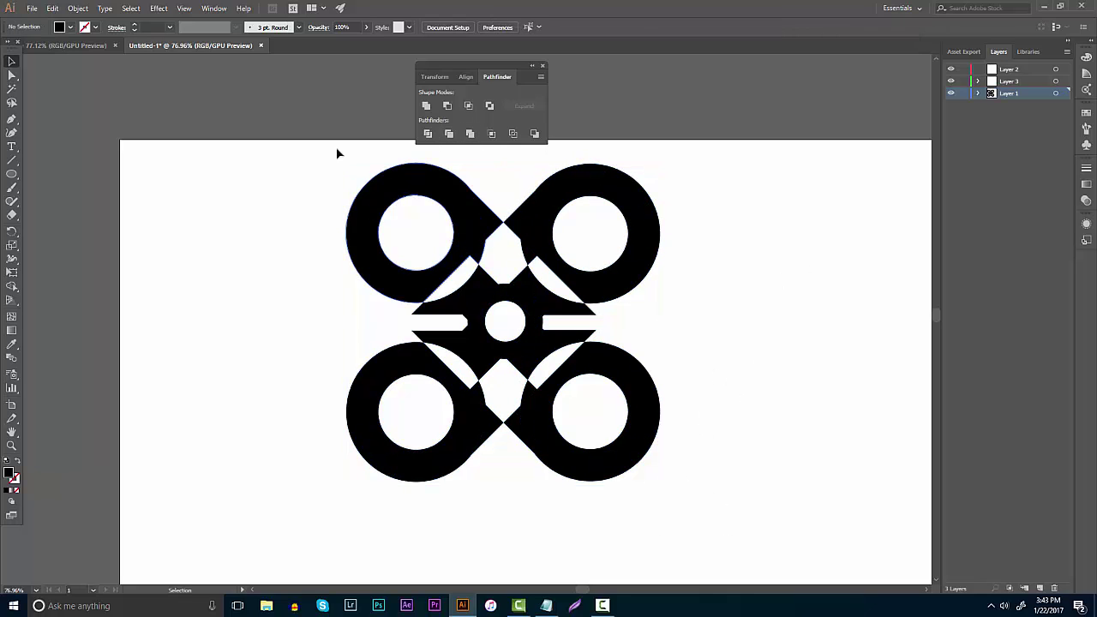
Step: Cut the whole merged emblem from its artboard and switch to the document with the gray and white circular logos
click(57, 44)
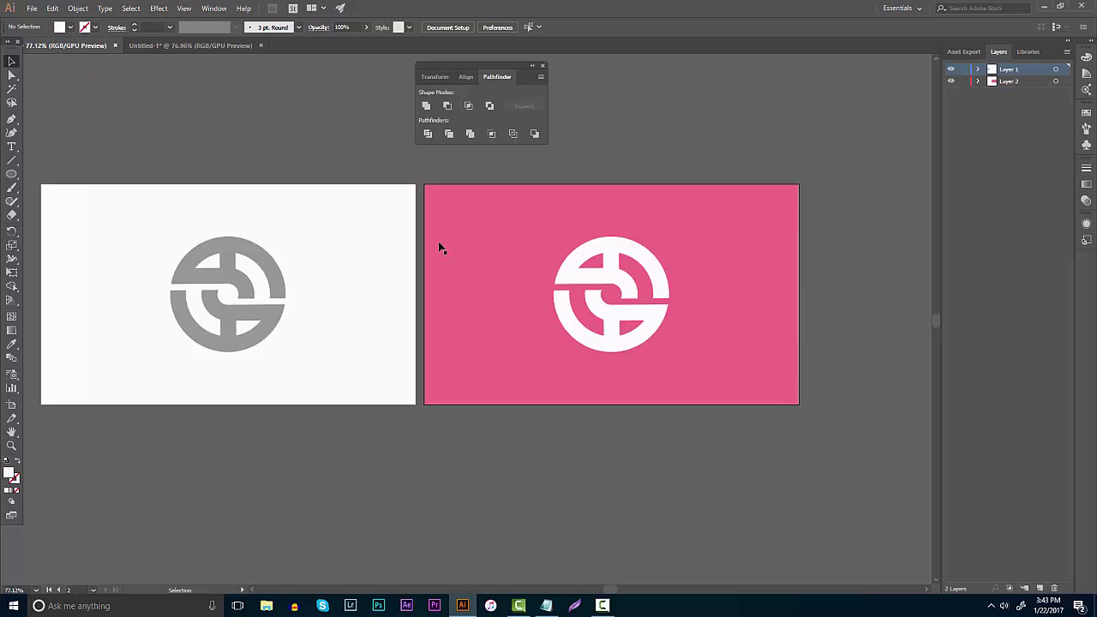
click(155, 46)
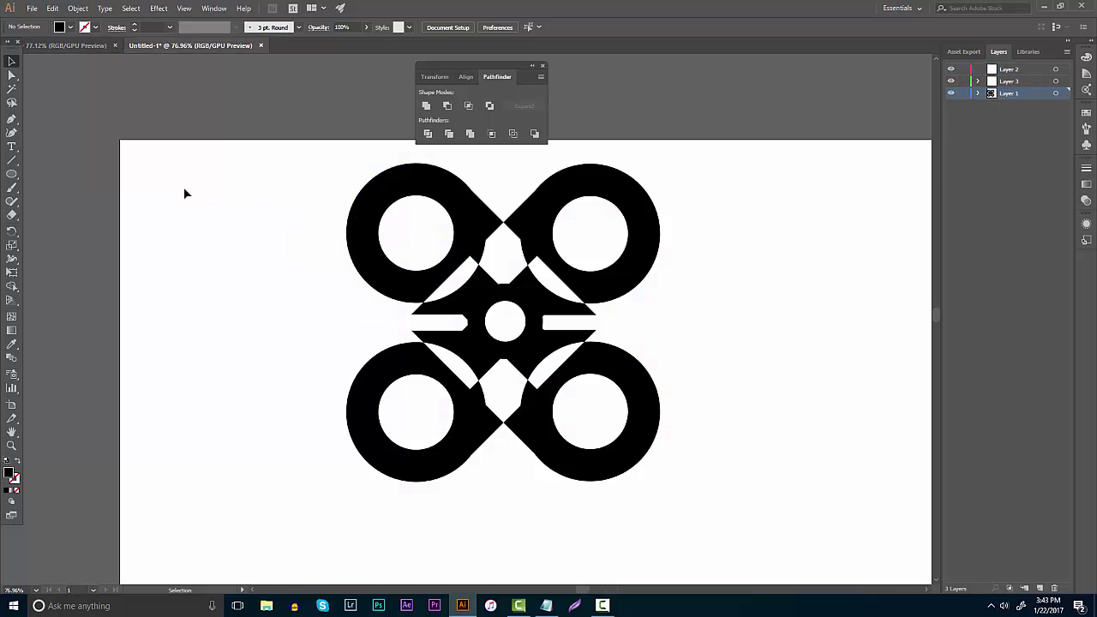
drag(254, 186, 694, 477)
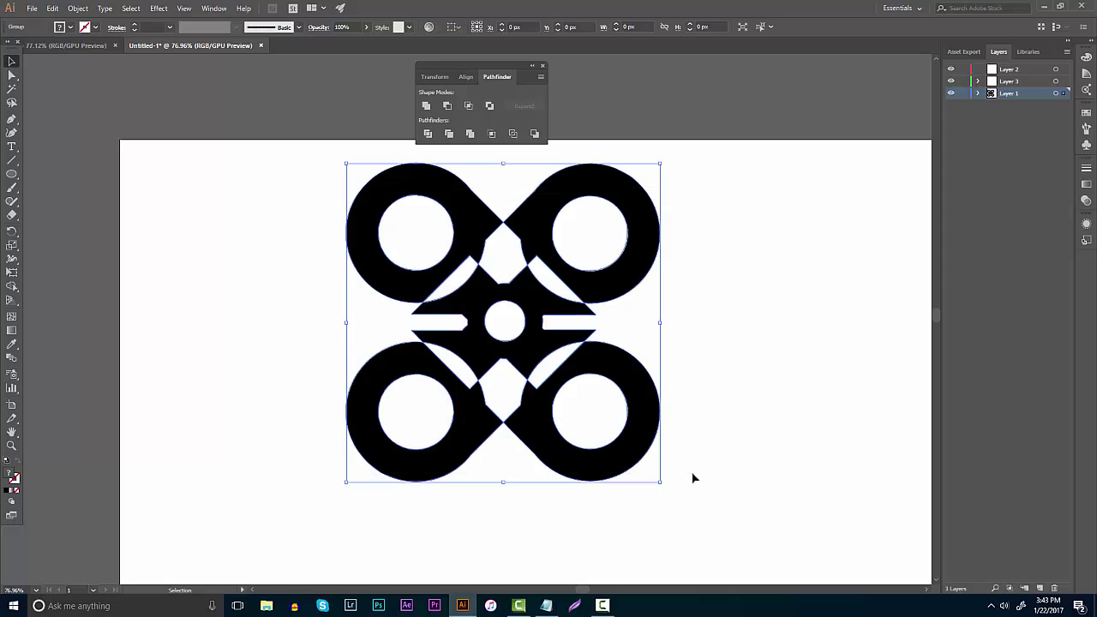
key(ctrl+x)
click(87, 44)
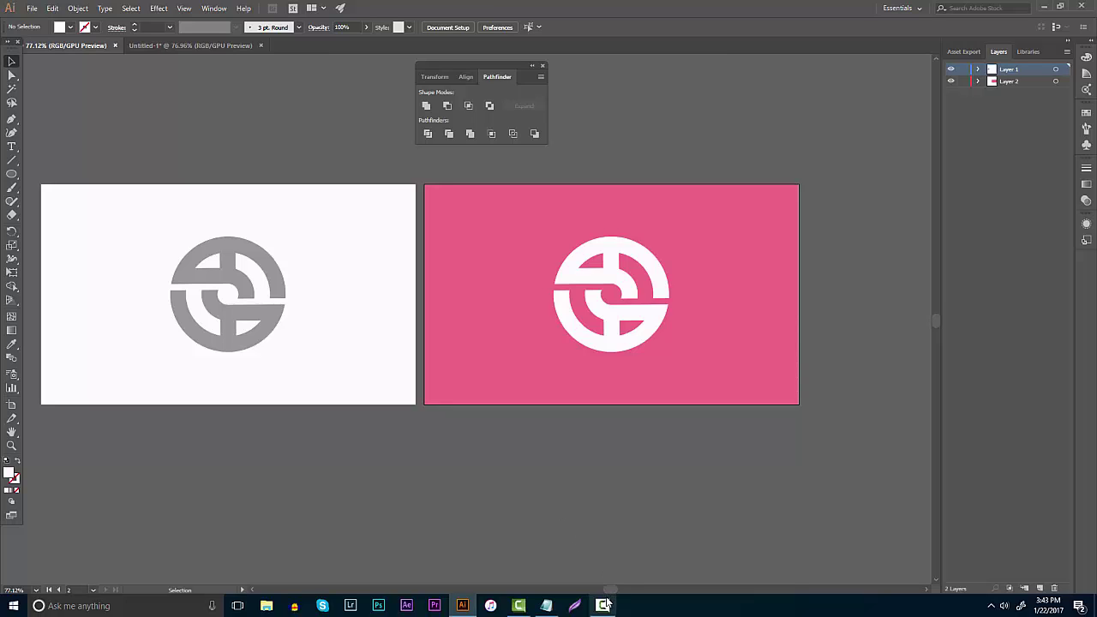
mouse_move(605, 607)
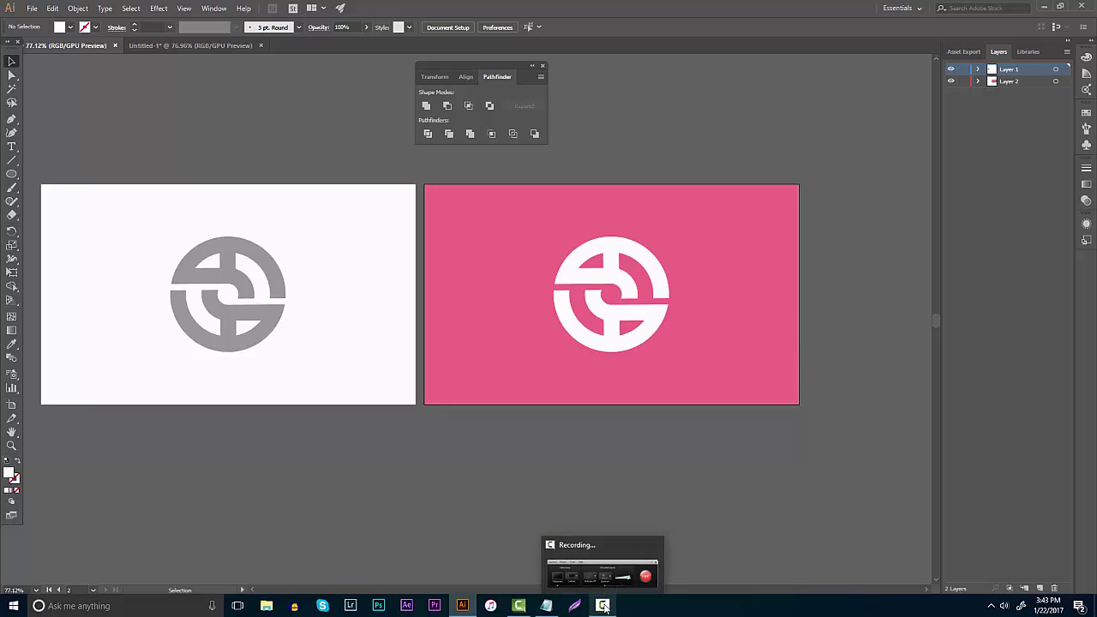